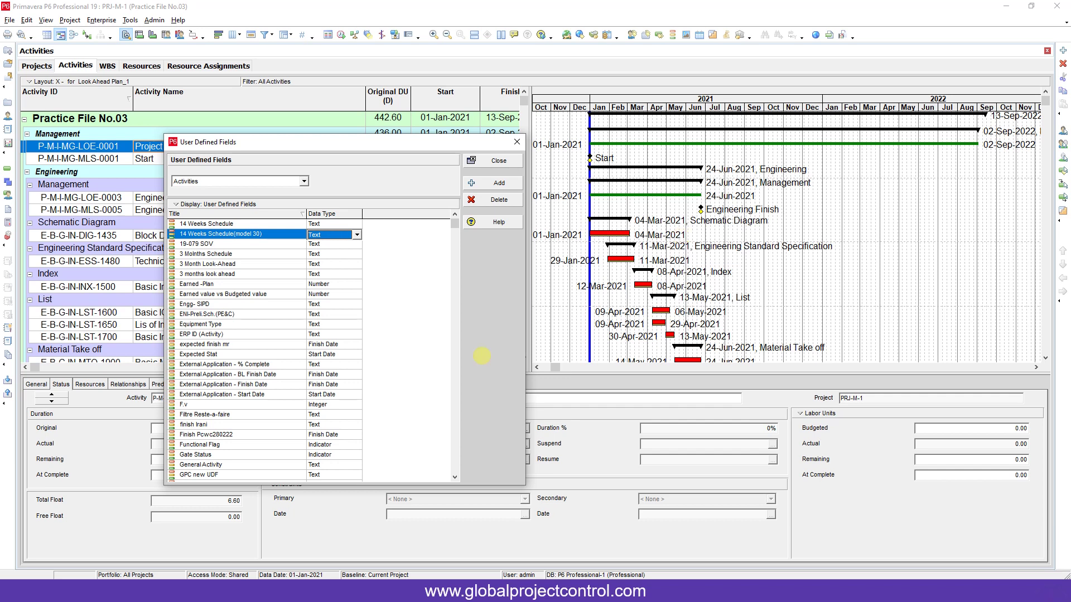
# Reopen Enterprise > User Defined Fields, keep Activities, and select the 14 Weeks Schedule field.
pyautogui.click(499, 162)
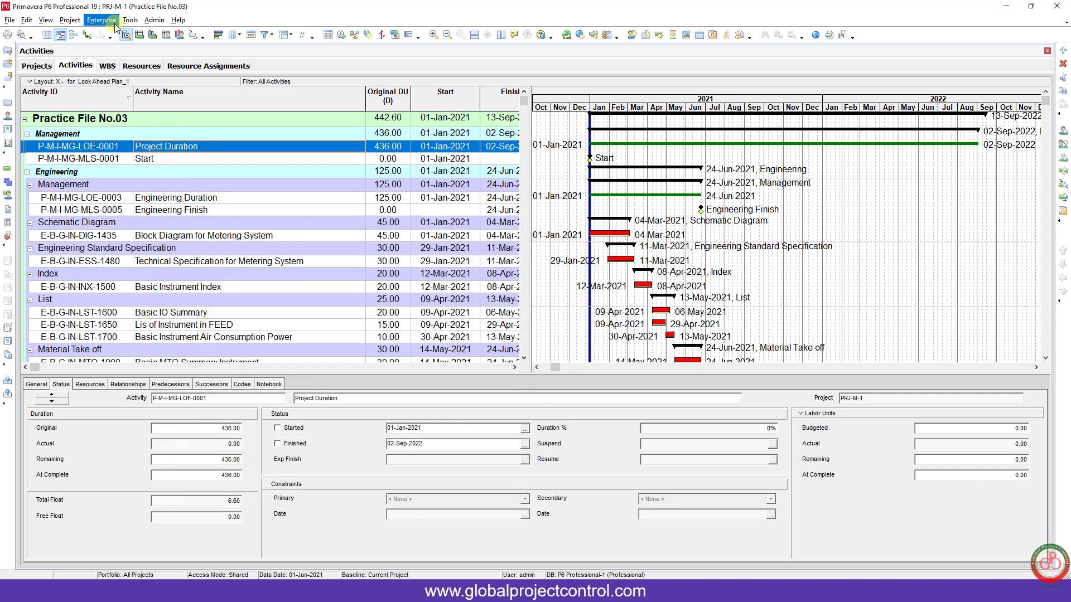
pyautogui.click(97, 21)
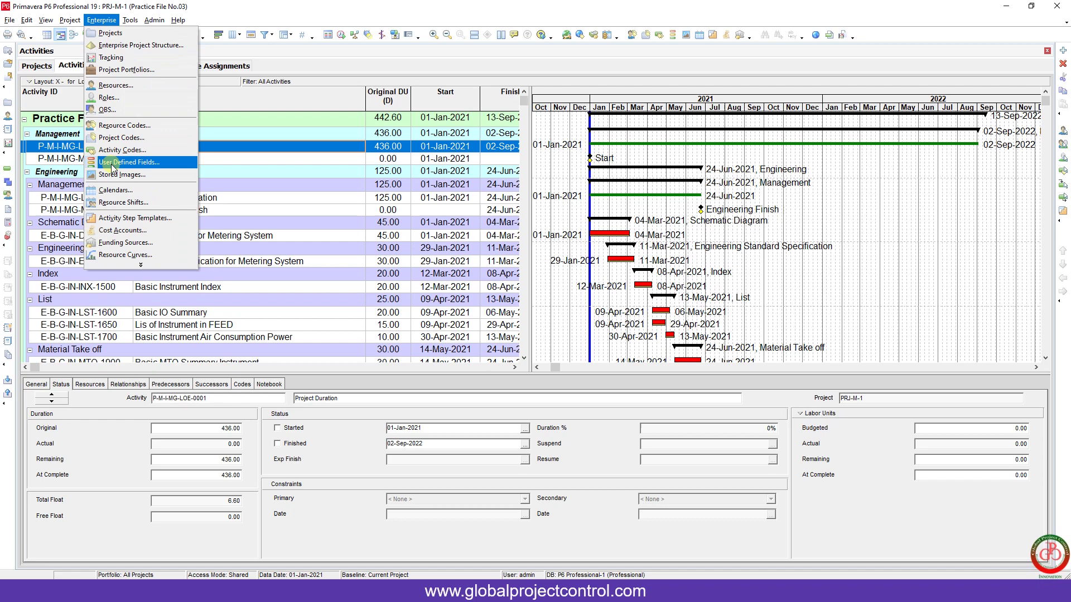
pyautogui.click(167, 168)
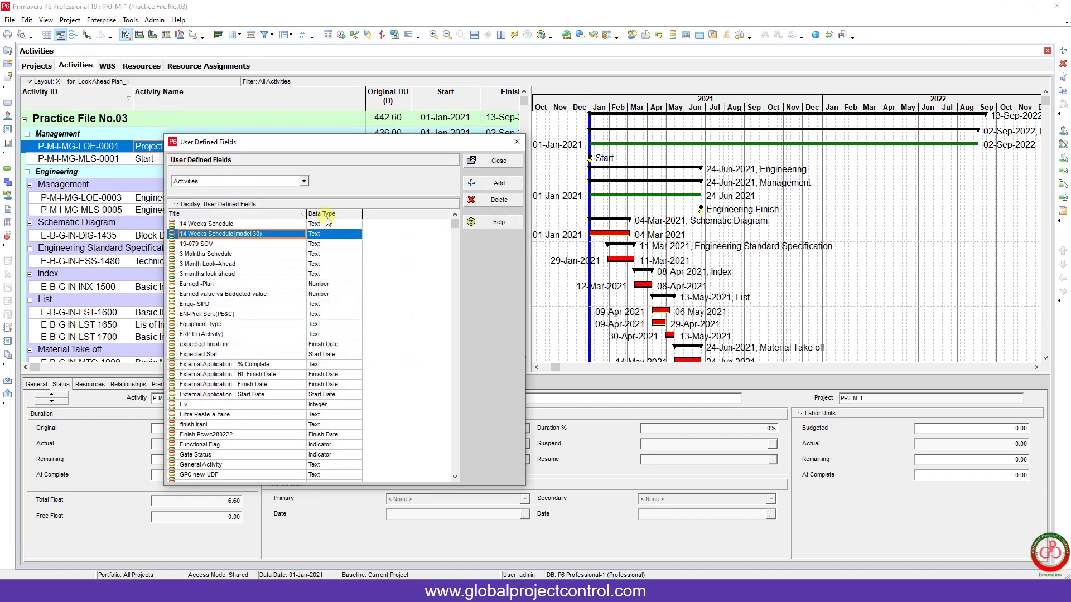
pyautogui.moveTo(369, 143); pyautogui.dragTo(454, 120)
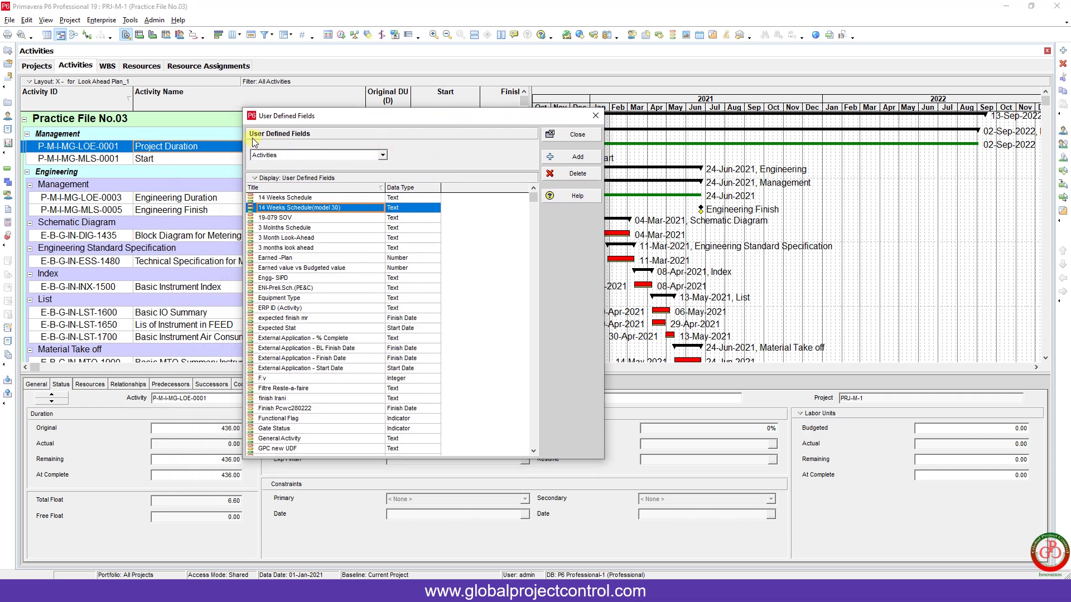
pyautogui.click(323, 156)
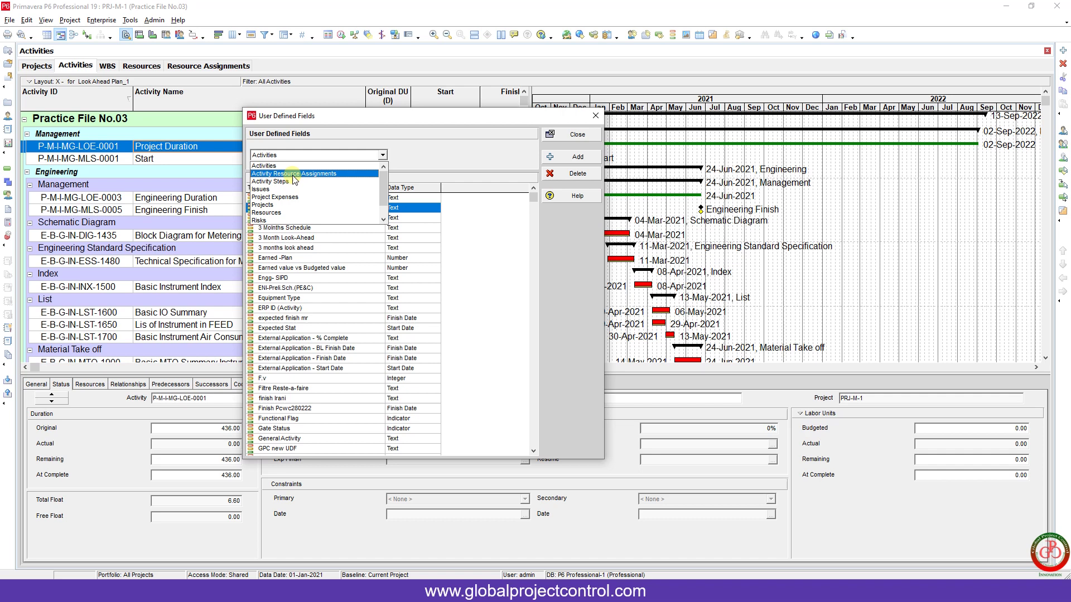
pyautogui.moveTo(381, 186)
pyautogui.mouseDown()
pyautogui.moveTo(380, 205)
pyautogui.moveTo(381, 179)
pyautogui.mouseUp()
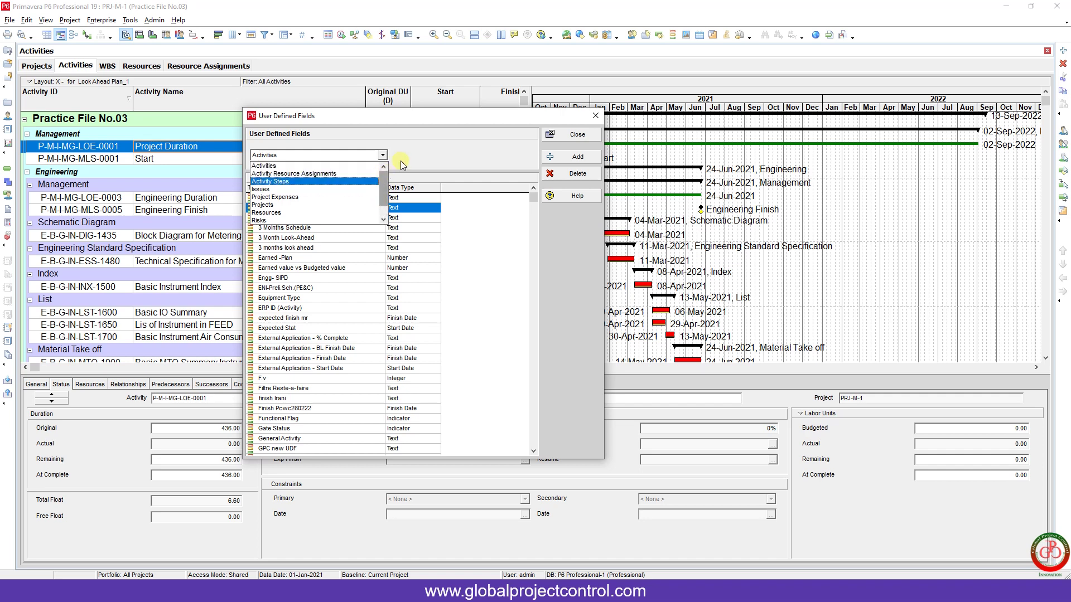
pyautogui.click(383, 155)
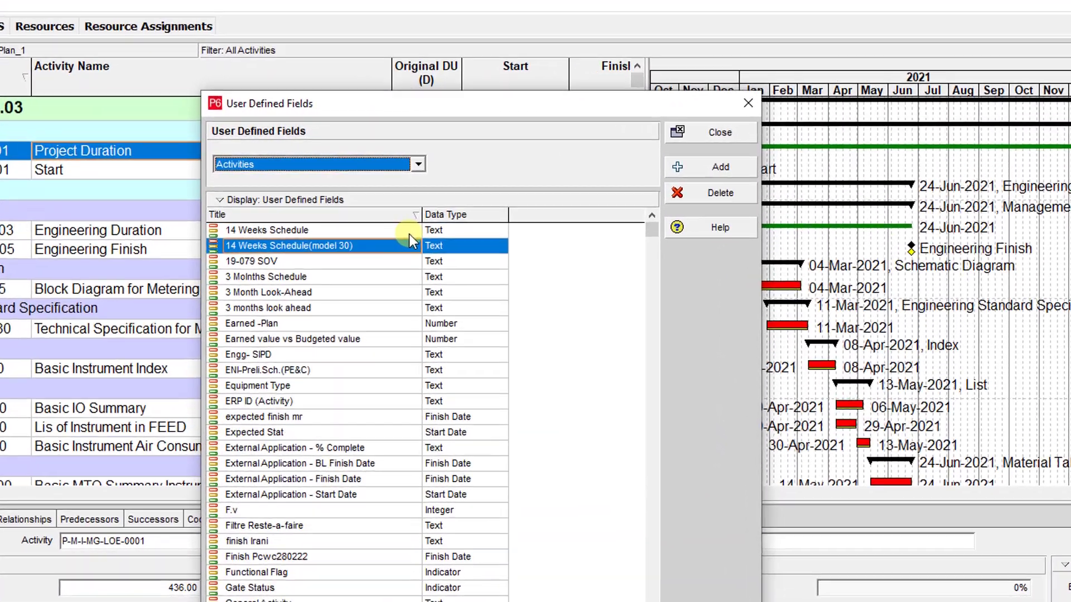
pyautogui.click(410, 233)
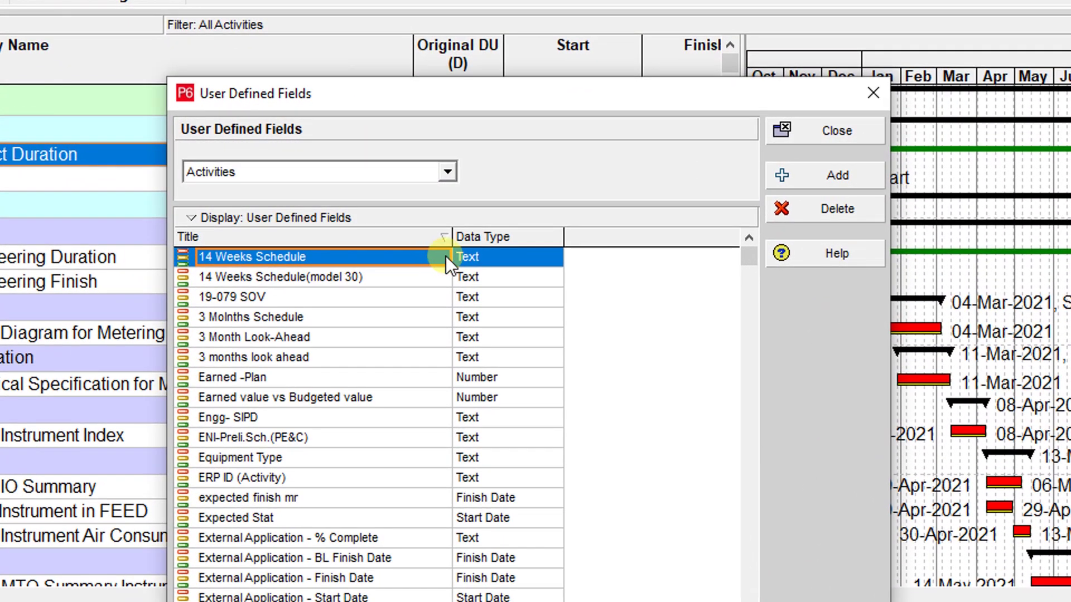
pyautogui.click(449, 169)
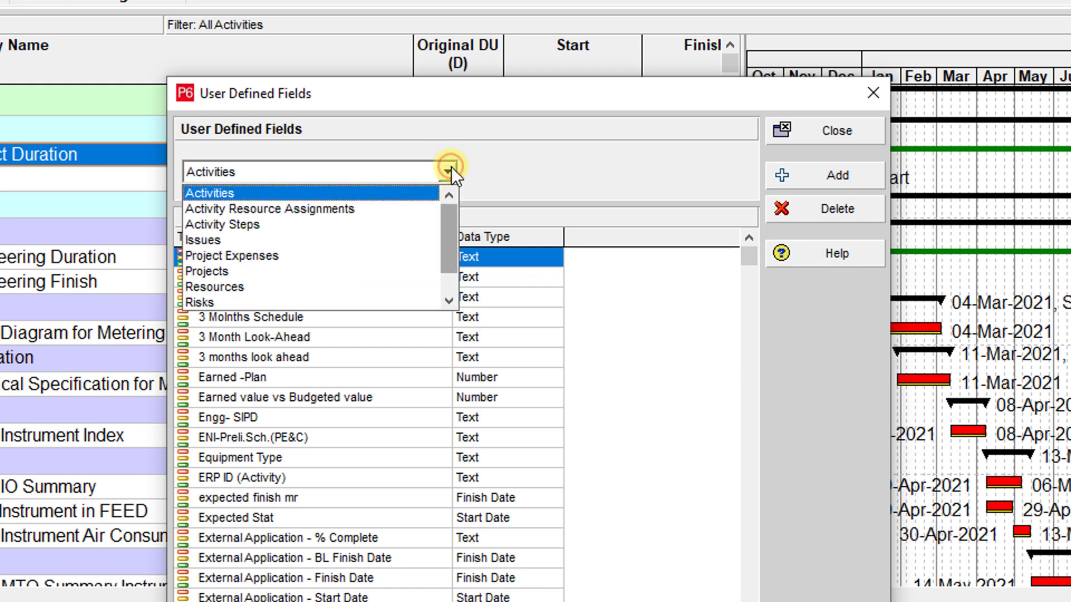
pyautogui.click(450, 166)
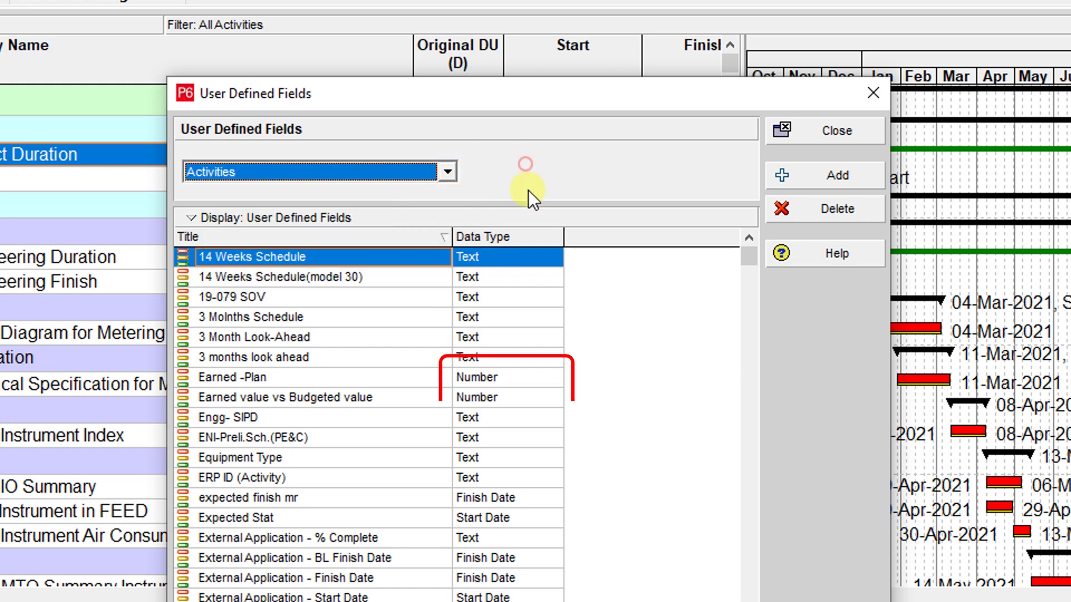
pyautogui.click(527, 255)
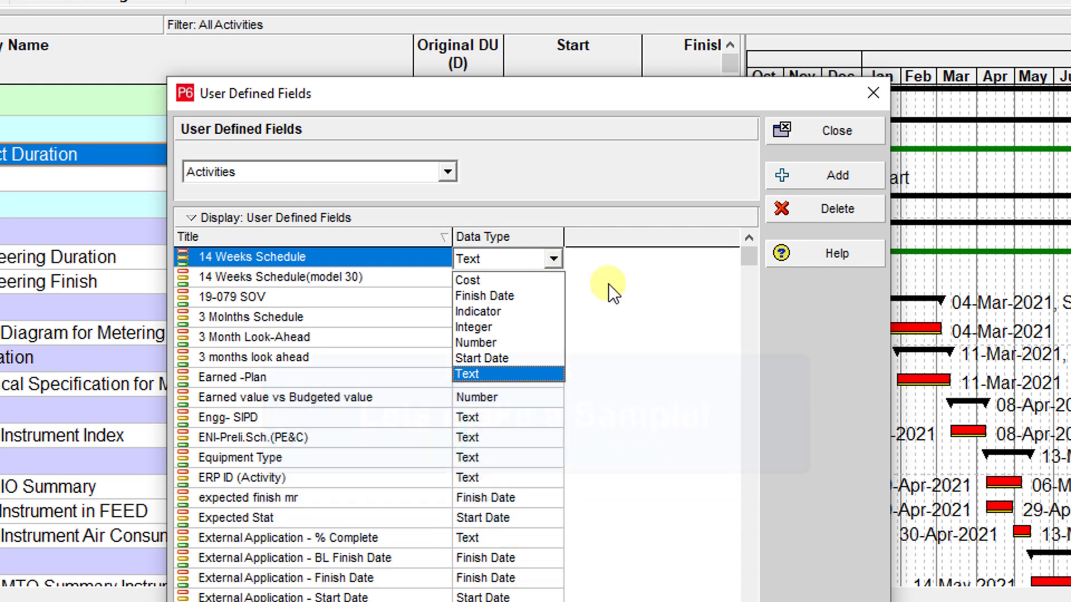
# Add two new activity UDFs and name the first '1- Start (T)', keeping it Text.
pyautogui.click(684, 304)
pyautogui.click(854, 177)
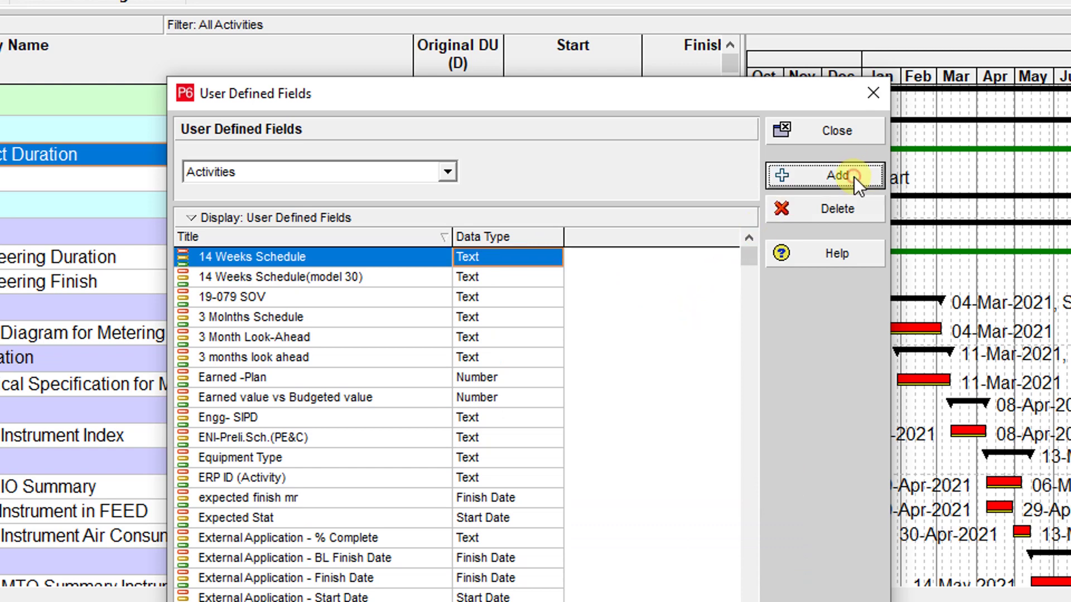
pyautogui.click(854, 176)
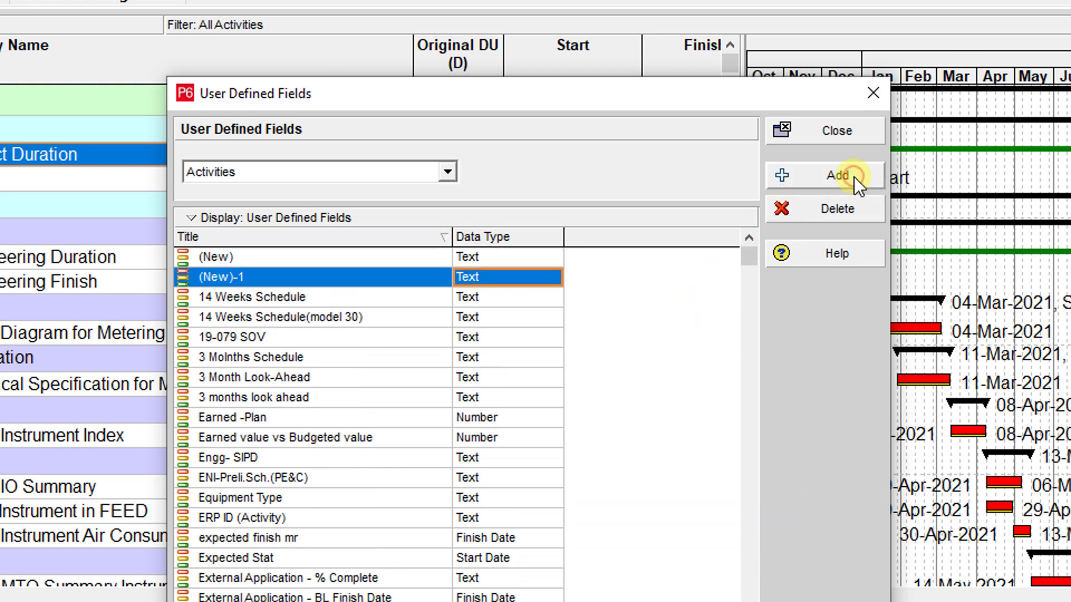
pyautogui.click(284, 259)
pyautogui.click(286, 259)
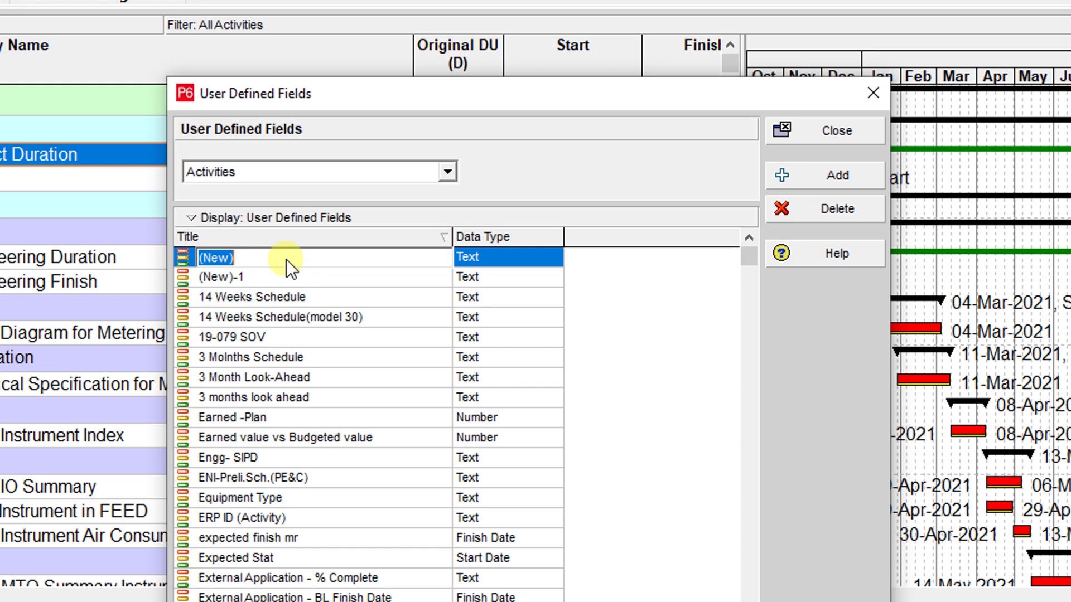
pyautogui.write('1- Start (T')
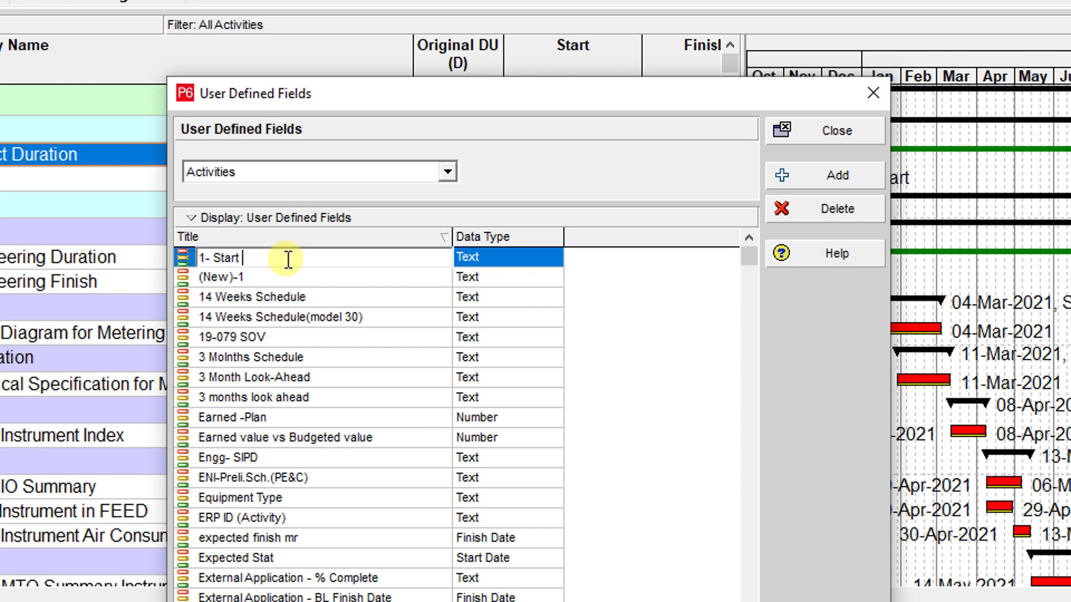
pyautogui.write(')')
pyautogui.press('Return')
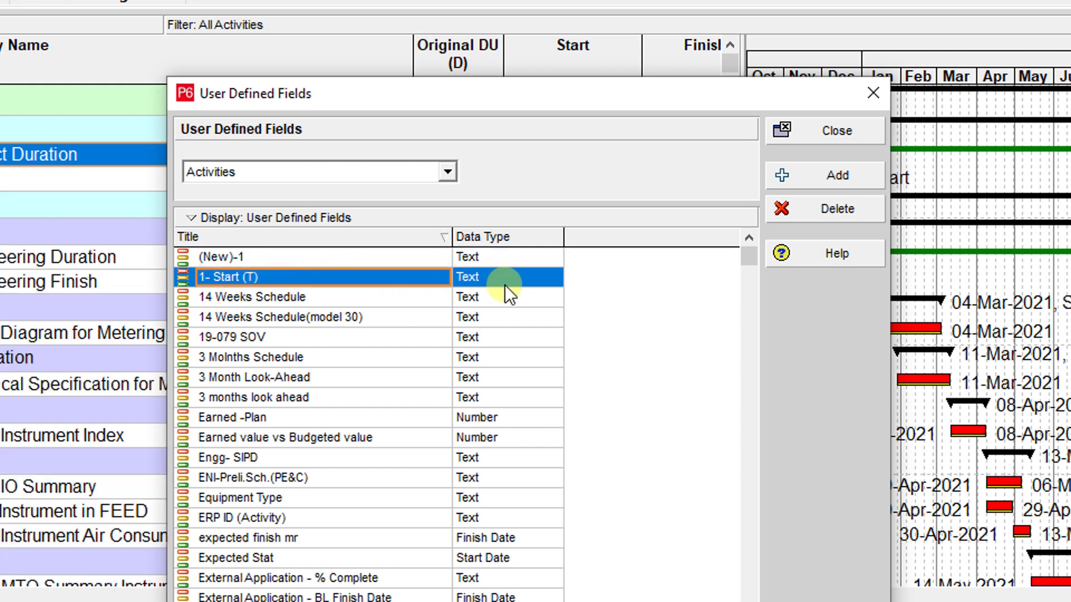
pyautogui.click(476, 276)
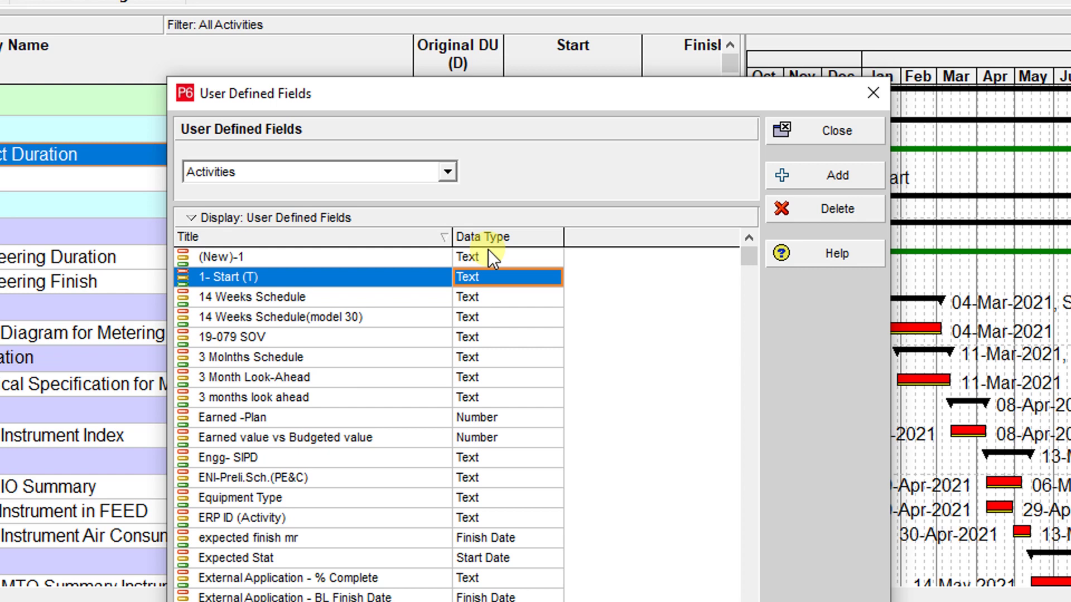
# Name the second field '1- Start (D)' and set its data type to Start Date.
pyautogui.click(303, 259)
pyautogui.click(303, 259)
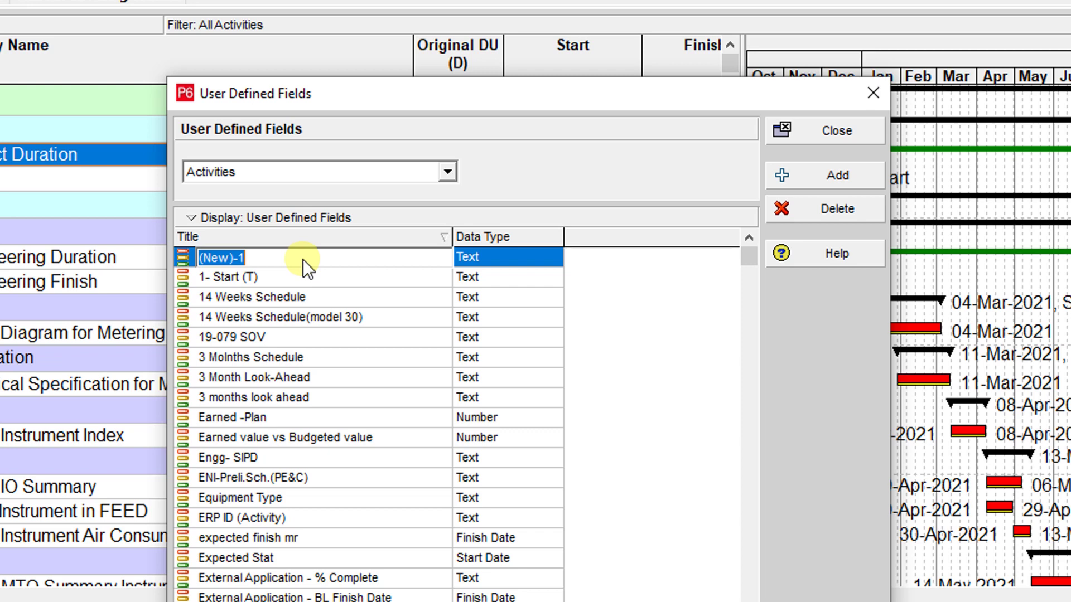
pyautogui.write('1')
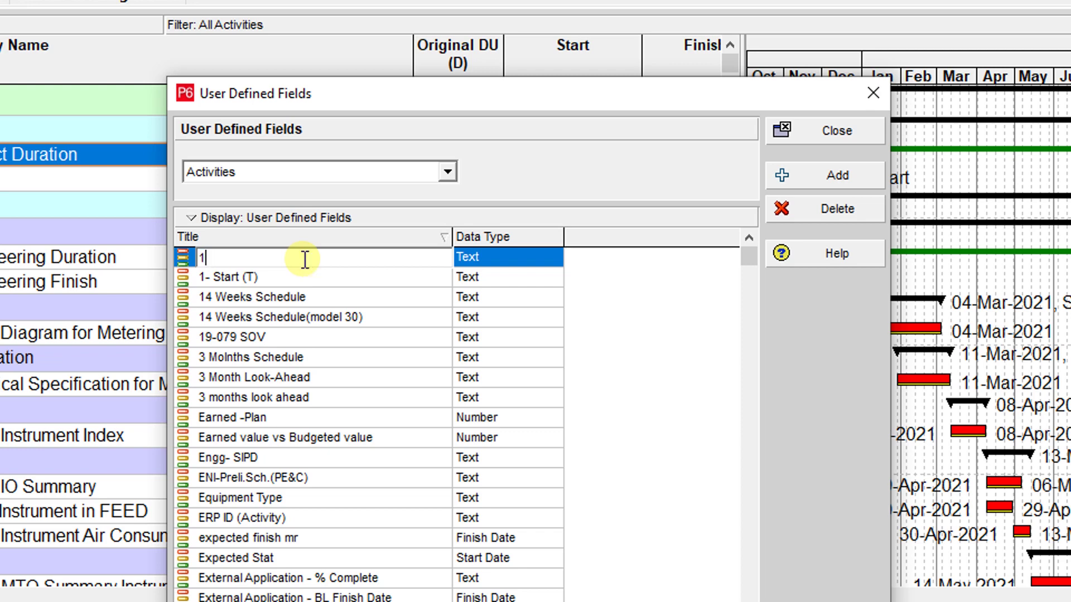
pyautogui.write('- Start (D)')
pyautogui.press('Return')
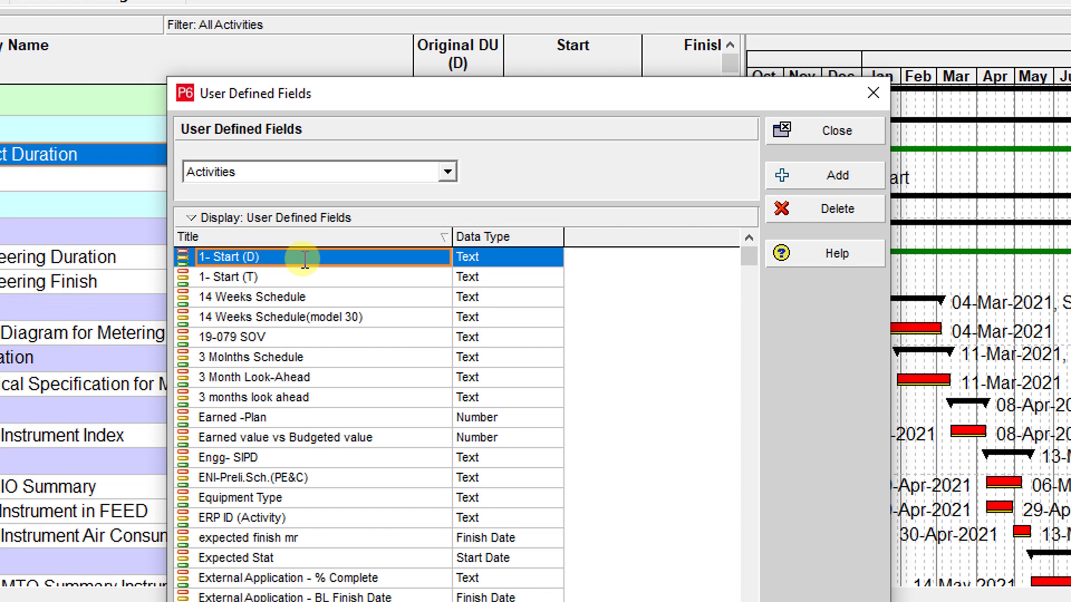
pyautogui.click(512, 256)
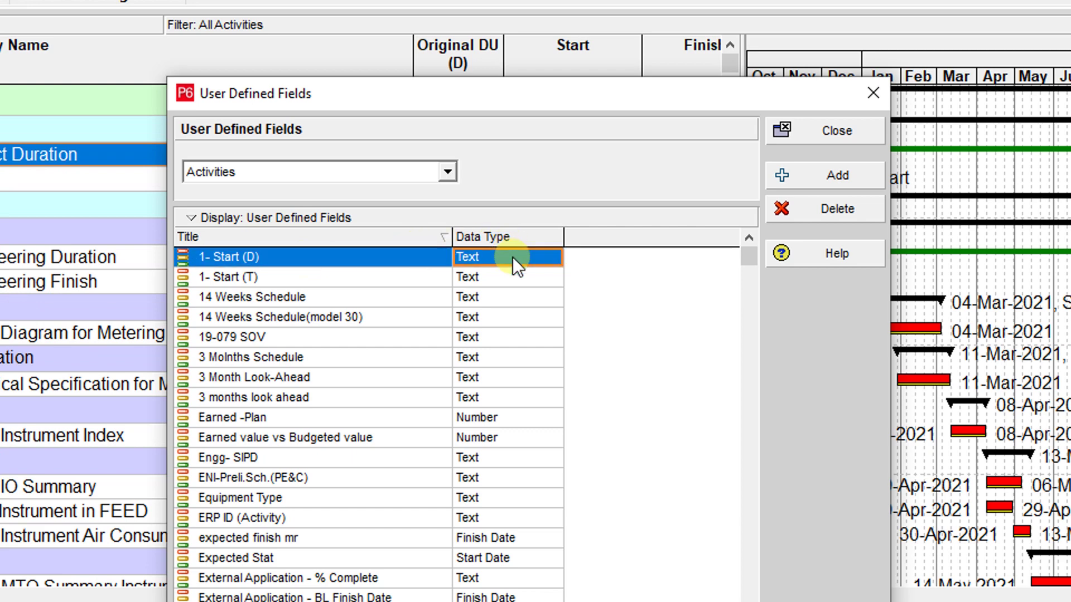
pyautogui.click(513, 257)
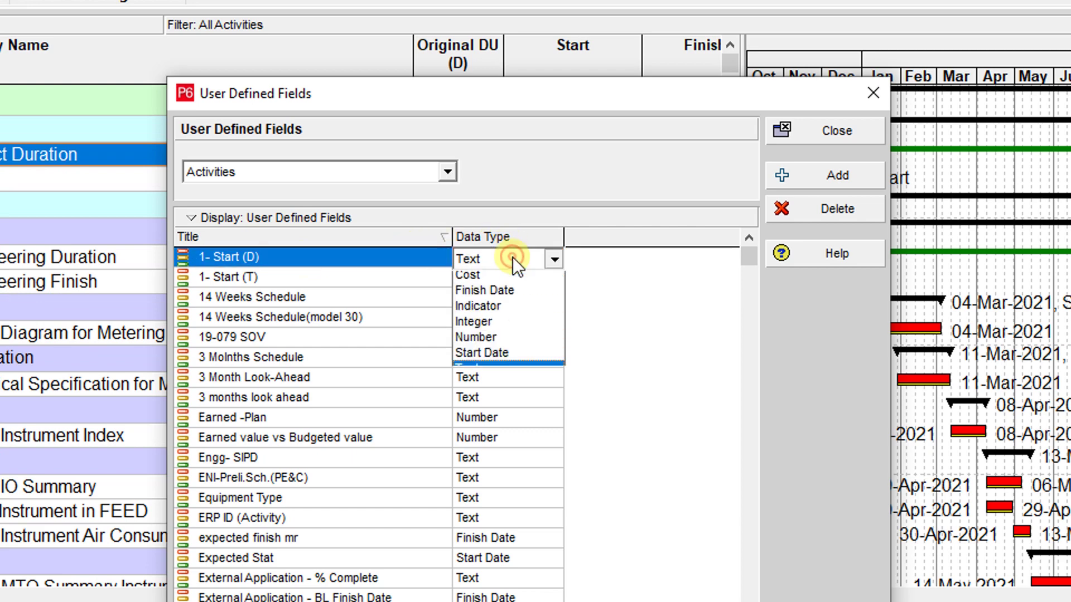
pyautogui.click(499, 358)
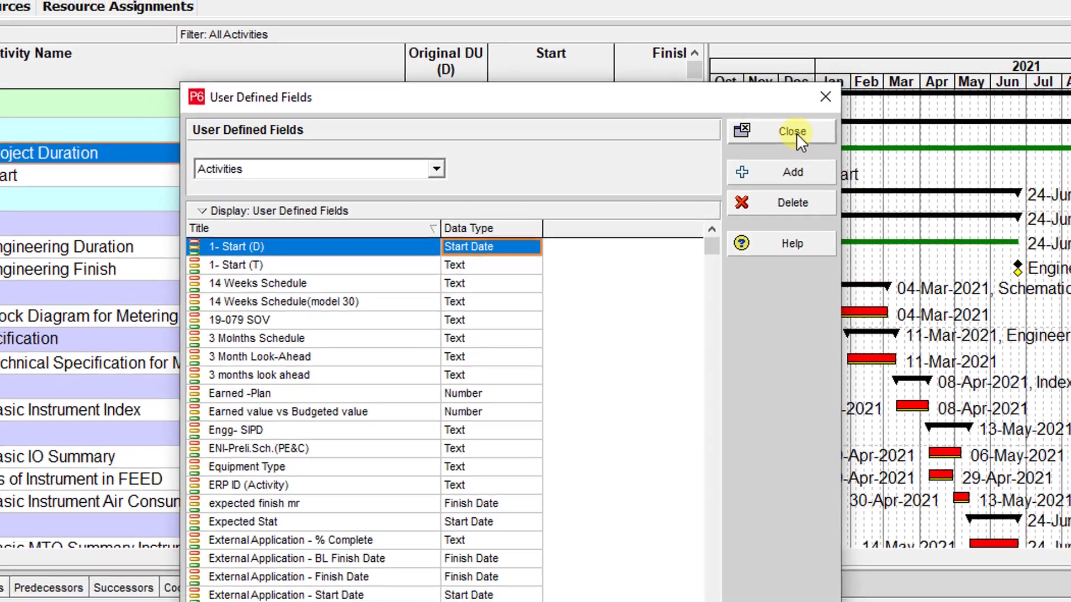
# Add the 1- Start (D) and 1- Start (T) user-defined columns to the activity table layout.
pyautogui.click(837, 133)
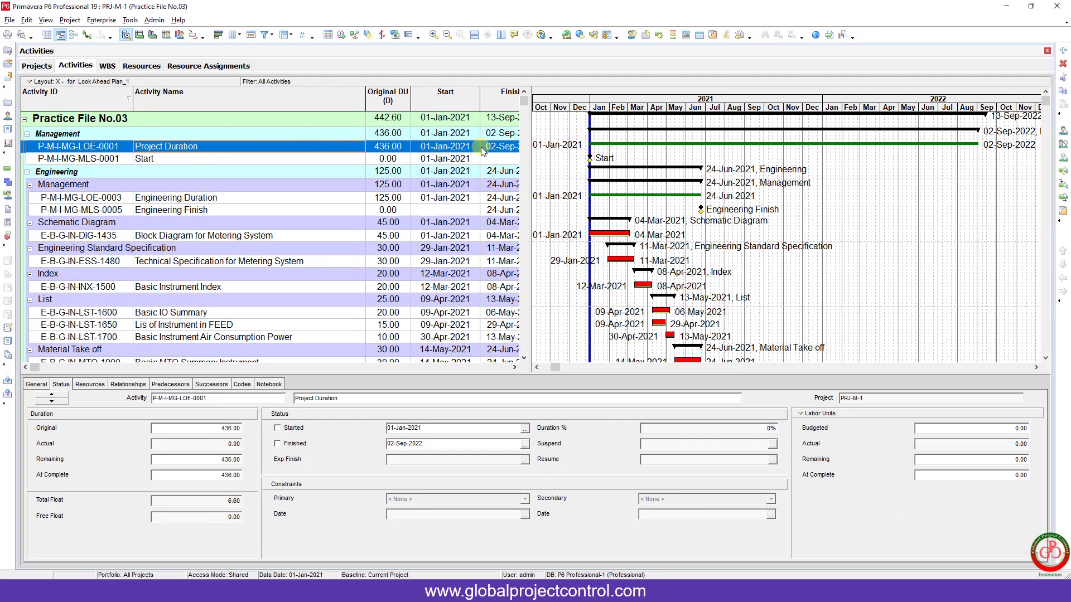
pyautogui.click(232, 38)
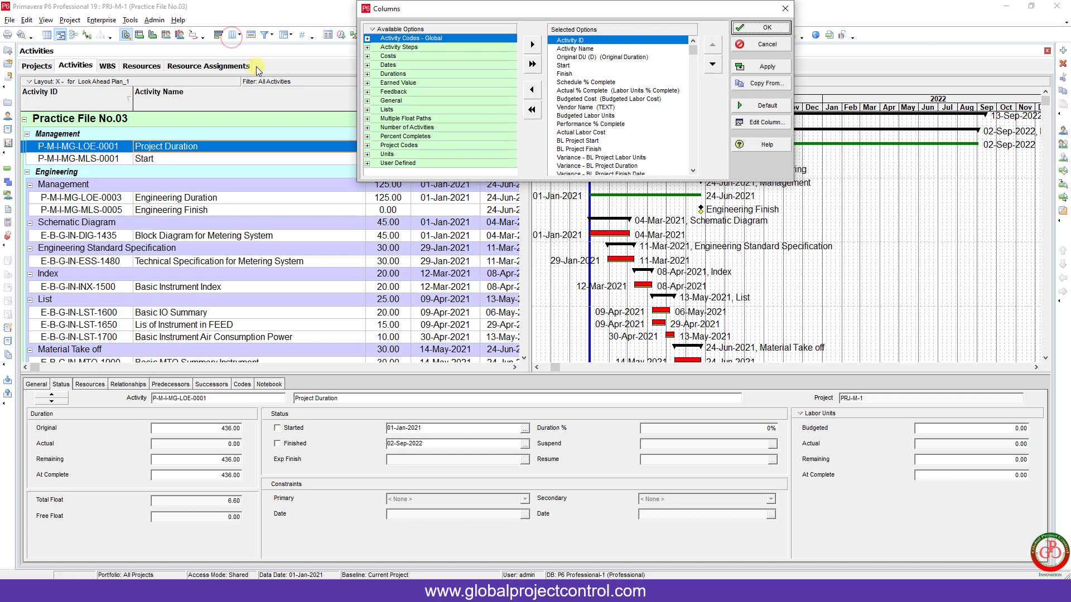
pyautogui.moveTo(420, 9); pyautogui.dragTo(250, 167)
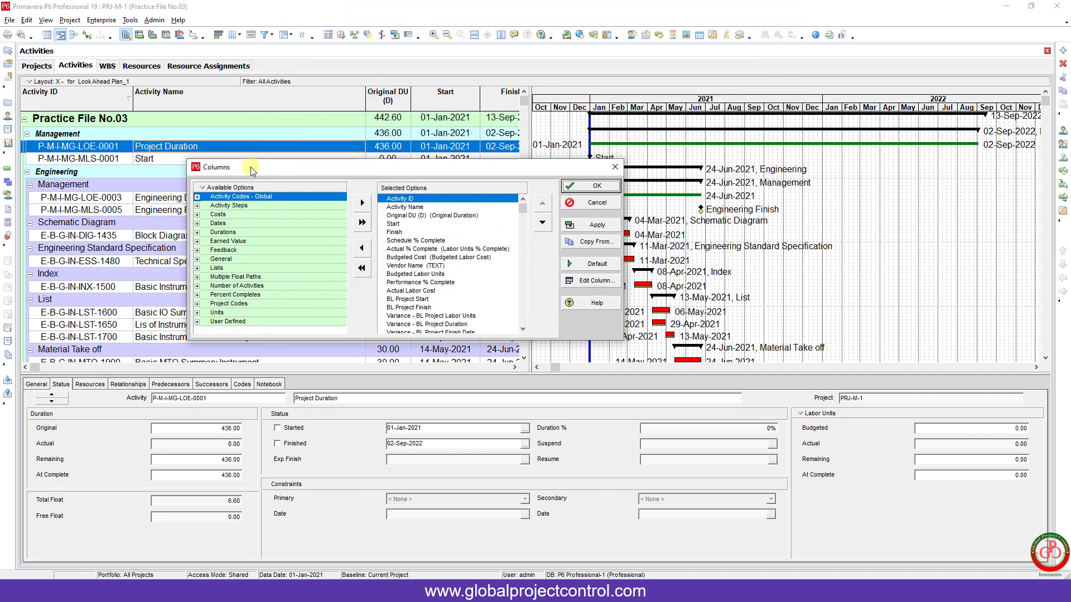
pyautogui.doubleClick(246, 322)
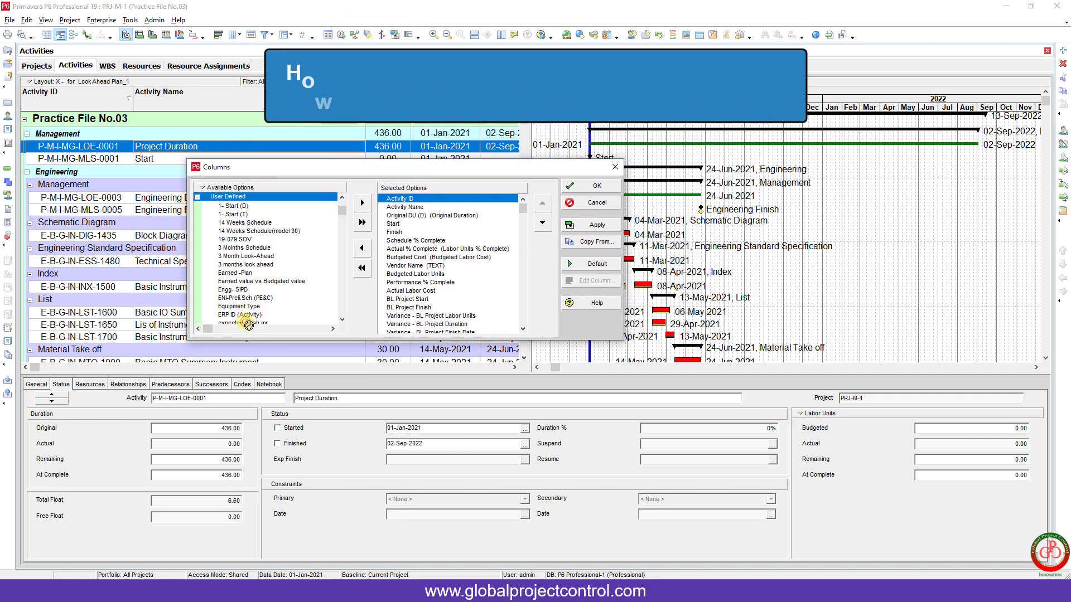
pyautogui.doubleClick(244, 207)
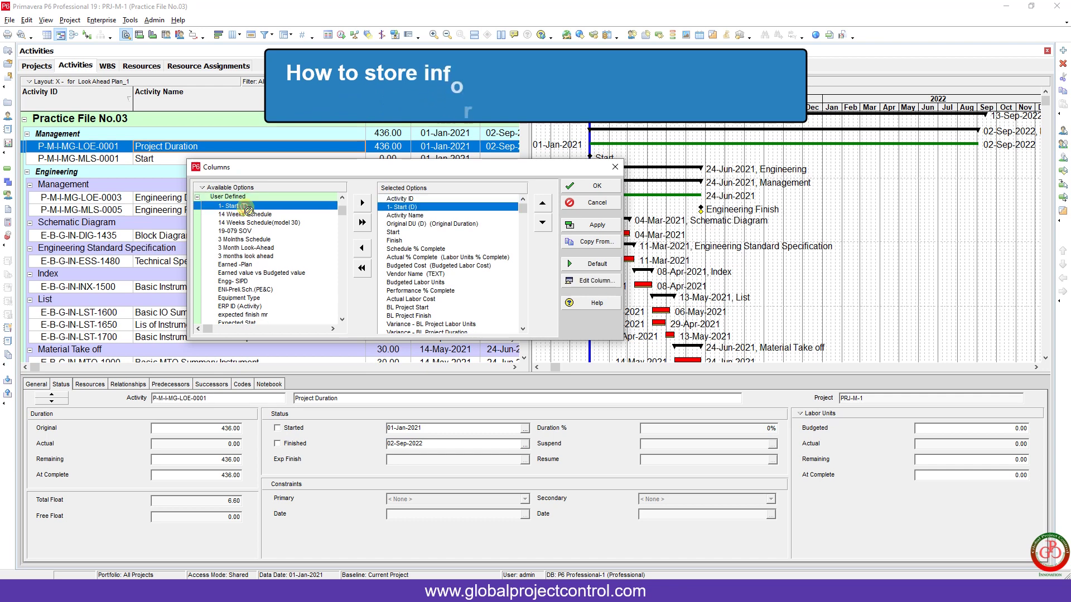
pyautogui.doubleClick(245, 207)
pyautogui.keyDown('shift'); pyautogui.click(406, 207); pyautogui.keyUp('shift')
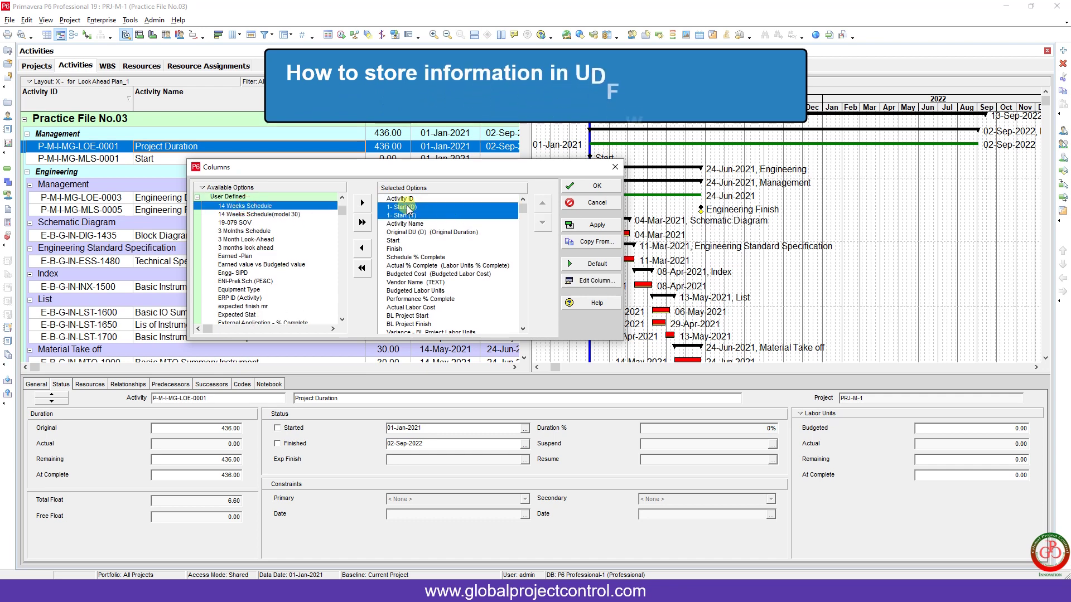
pyautogui.moveTo(418, 219); pyautogui.dragTo(418, 249)
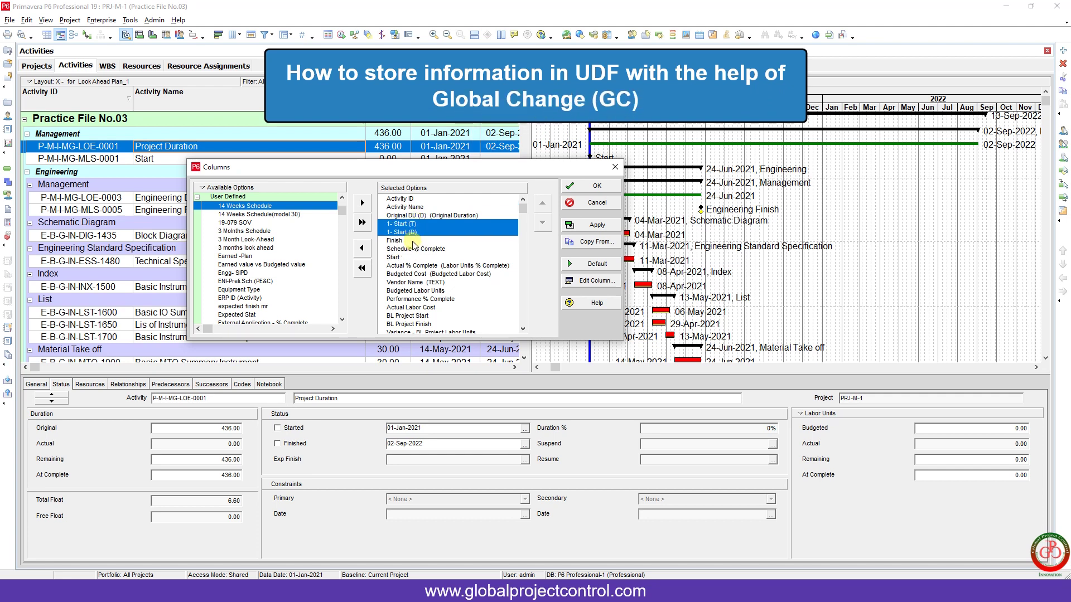
# Move the Start column ahead of the two new UDF columns and apply the layout.
pyautogui.click(406, 258)
pyautogui.click(542, 203)
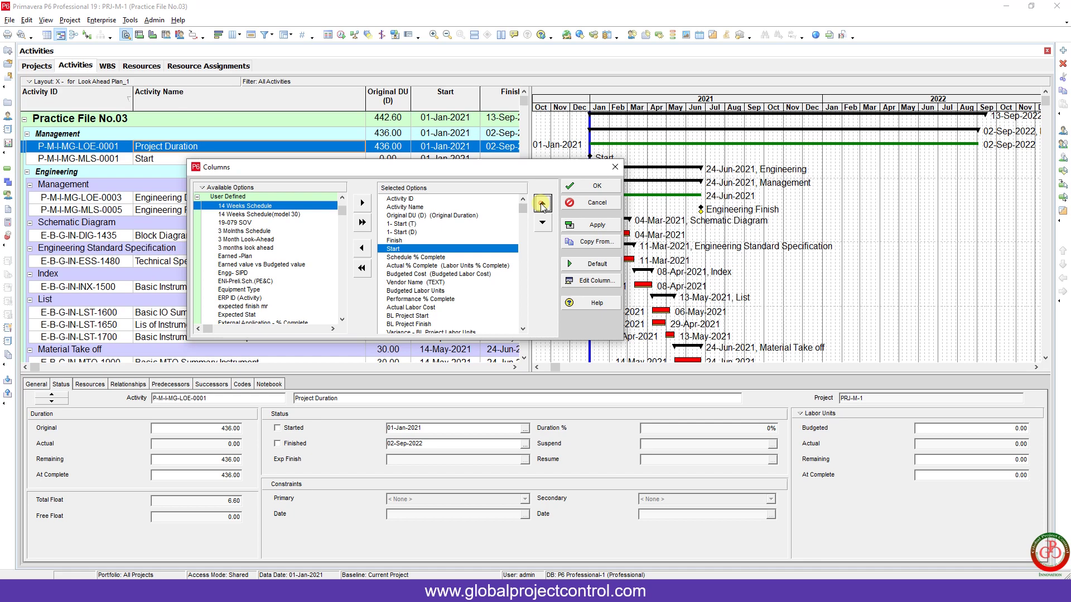
pyautogui.click(542, 203)
pyautogui.click(542, 203)
pyautogui.click(542, 203)
pyautogui.click(596, 225)
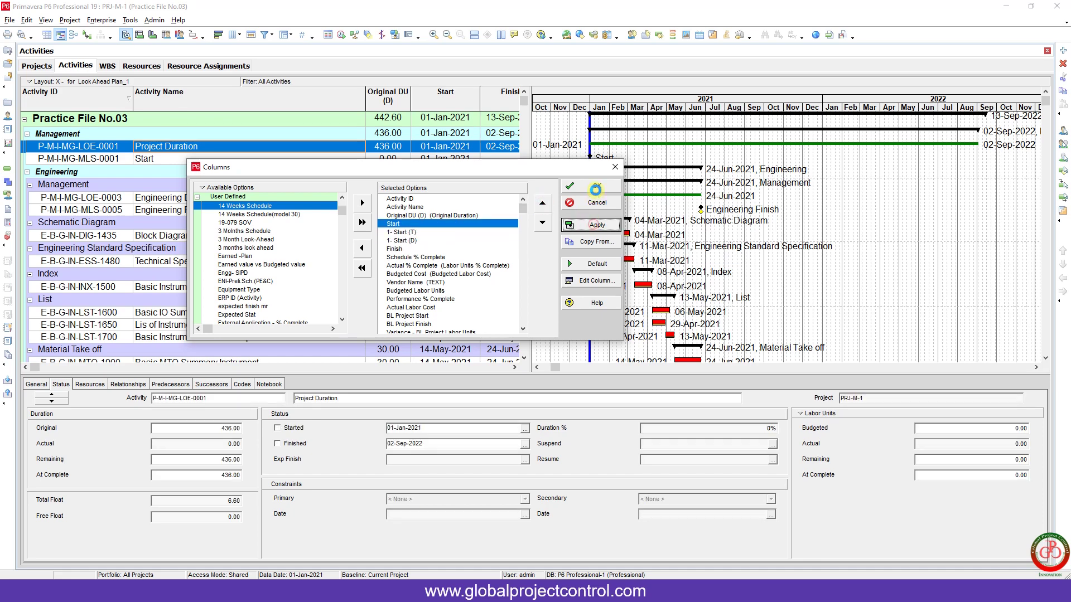
pyautogui.click(595, 185)
# Widen the table area and resize the 1- Start (T) and 1- Start (D) columns.
pyautogui.moveTo(559, 160); pyautogui.dragTo(676, 160)
pyautogui.moveTo(503, 106); pyautogui.dragTo(541, 109)
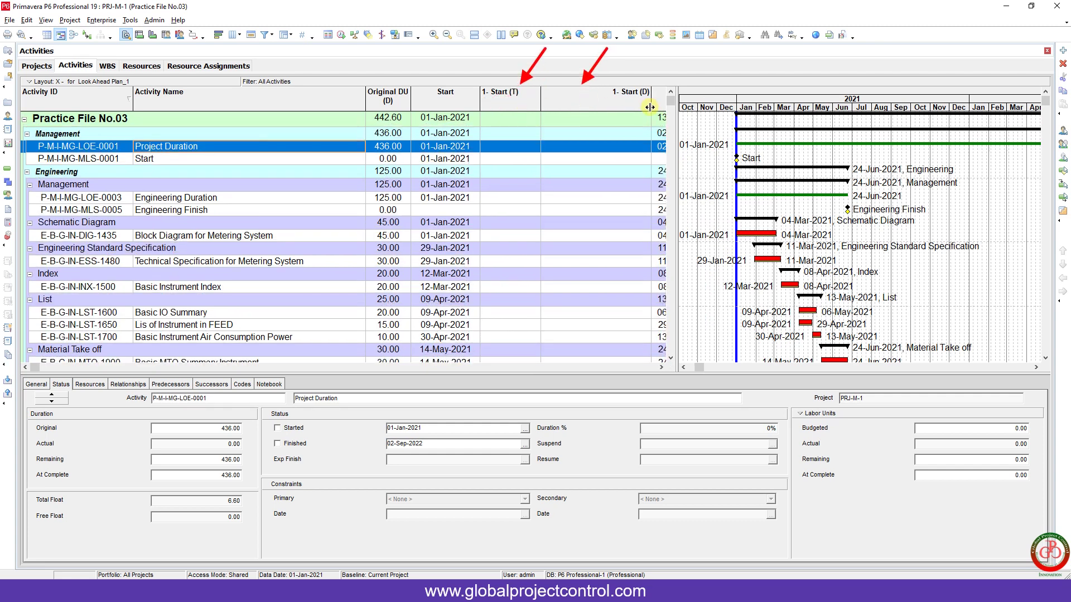
pyautogui.moveTo(651, 107); pyautogui.dragTo(605, 107)
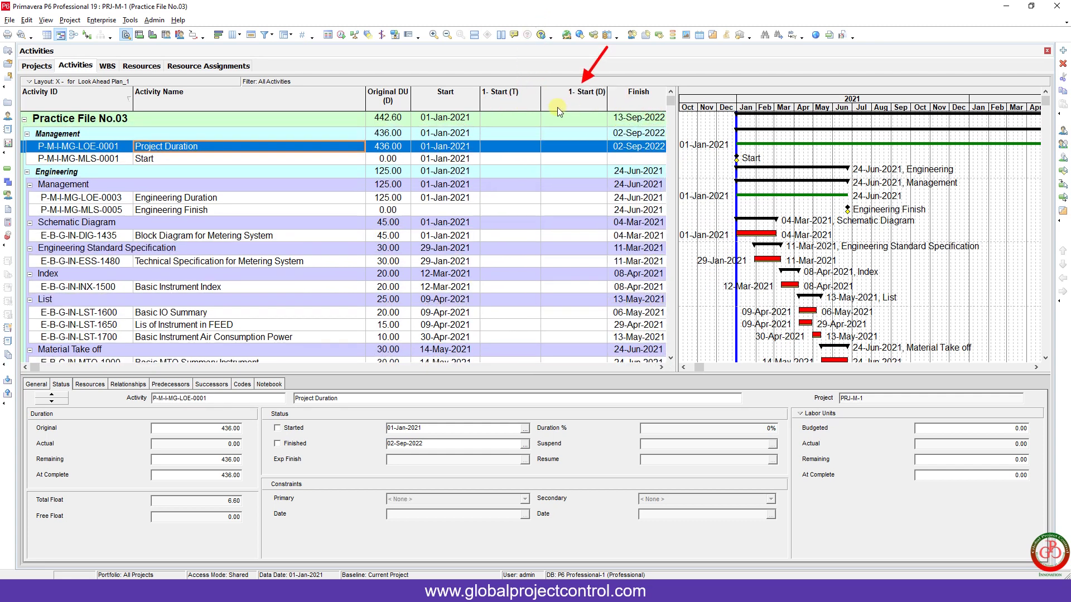
pyautogui.moveTo(540, 105); pyautogui.dragTo(544, 106)
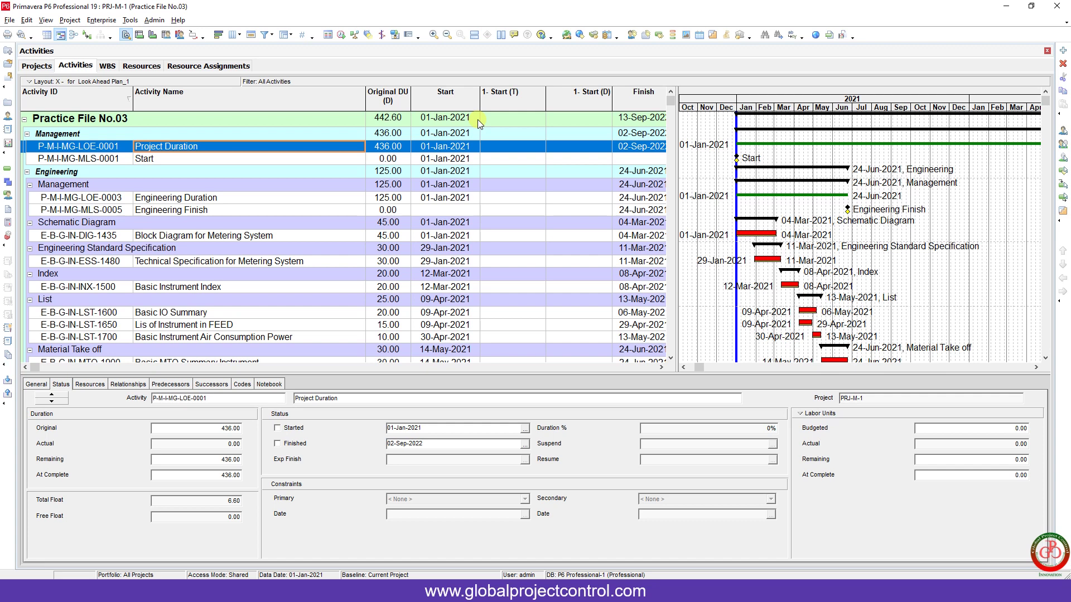
# Open Tools > Global Change and create the new definition (Global Change)1.
pyautogui.click(130, 20)
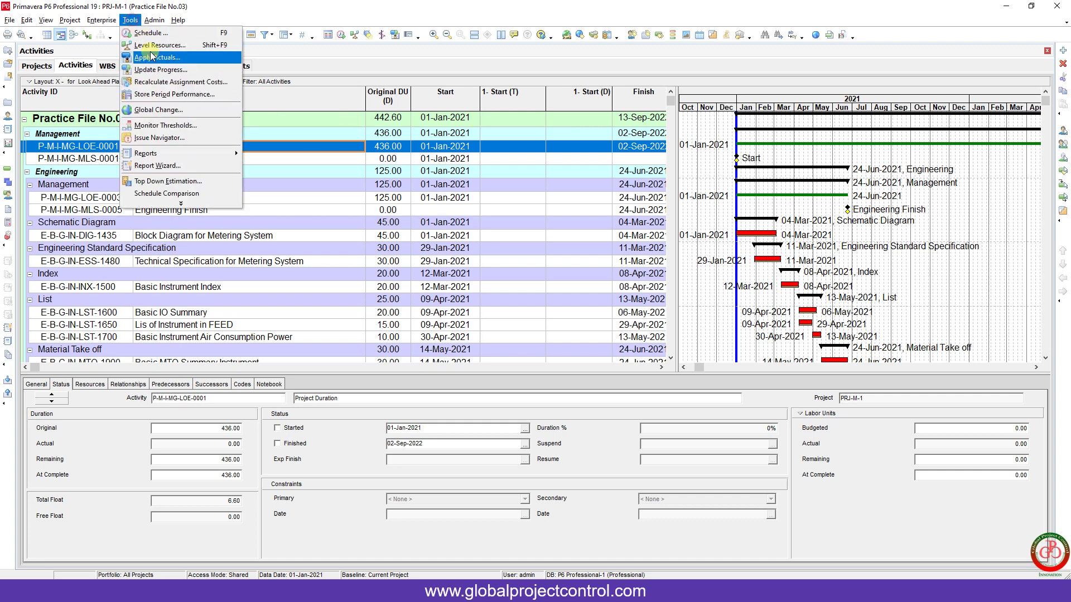
pyautogui.click(166, 111)
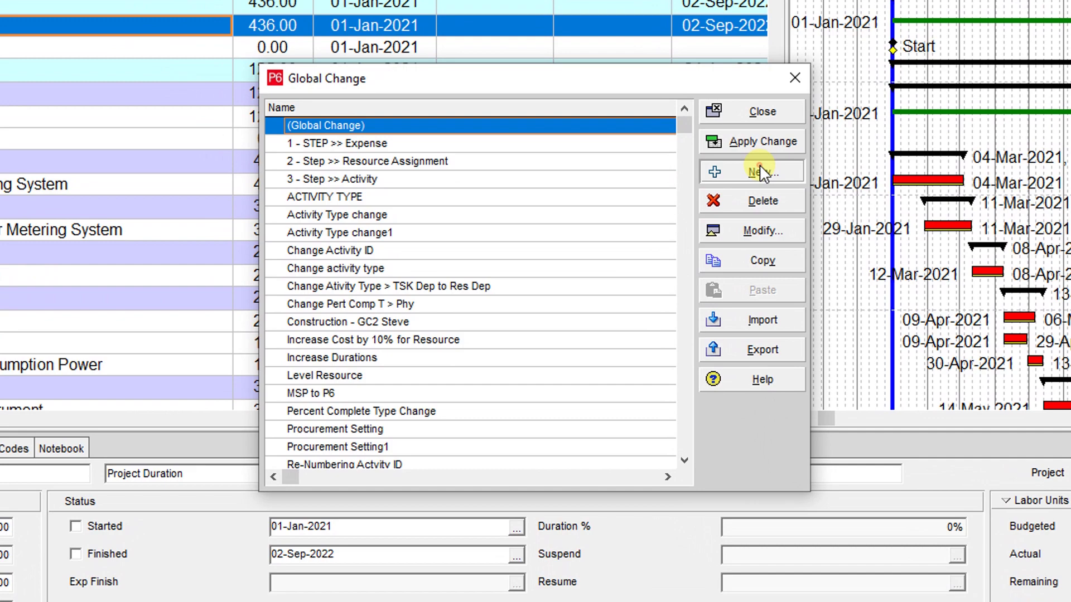
pyautogui.click(761, 171)
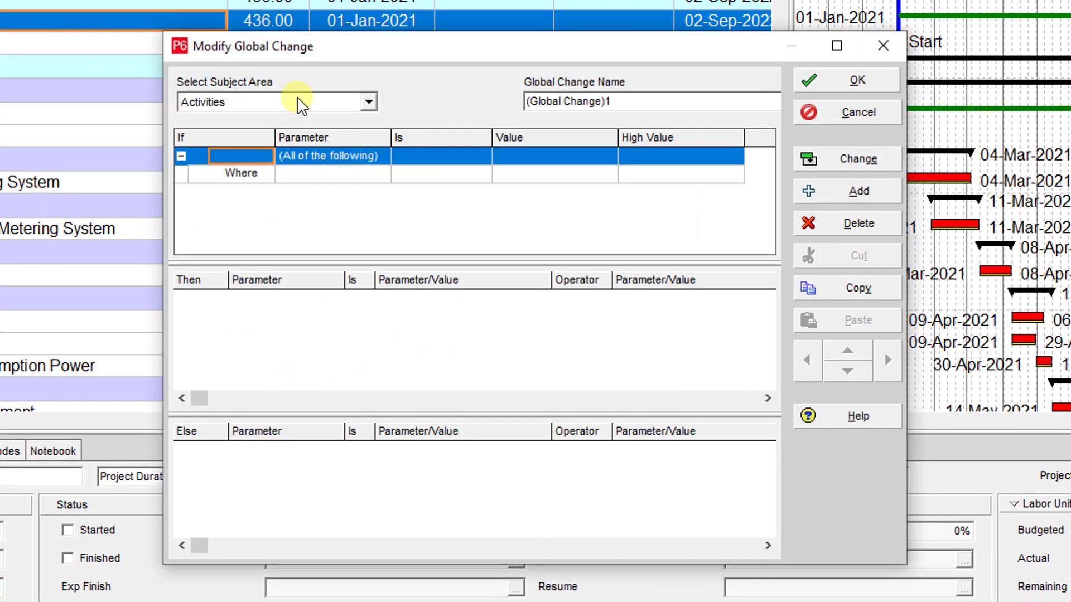
# Keep Activities as subject area and add a Then row setting 1- Start (D) to Start.
pyautogui.click(254, 103)
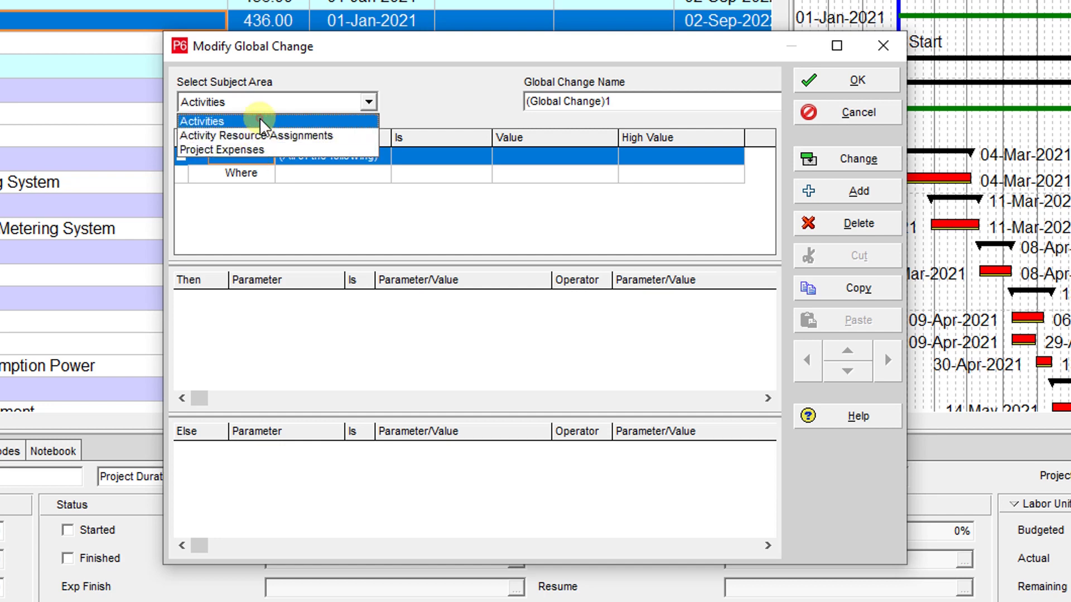
pyautogui.click(259, 122)
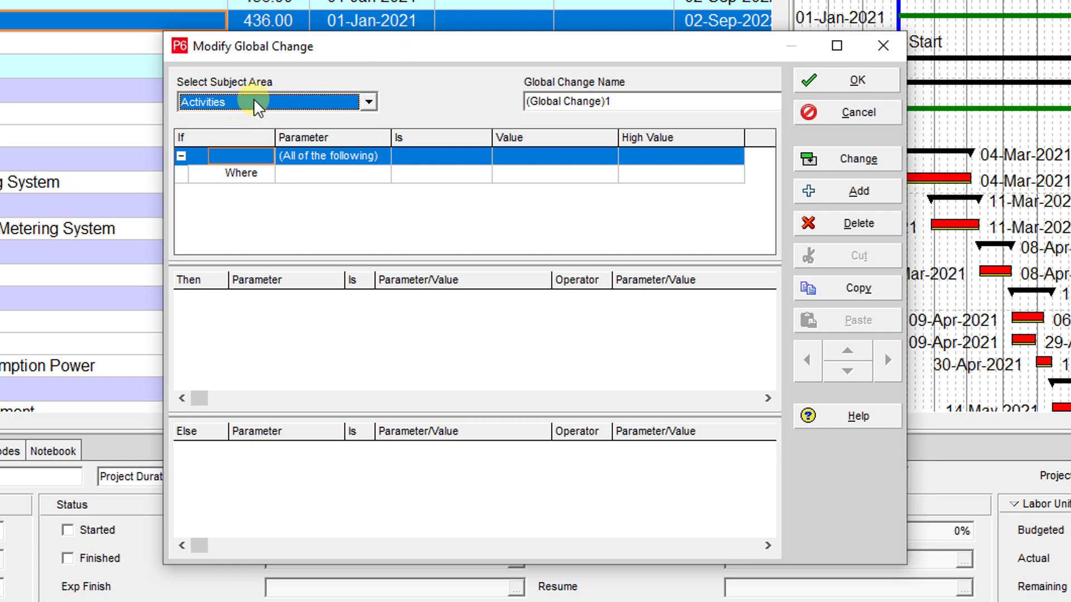
pyautogui.click(245, 330)
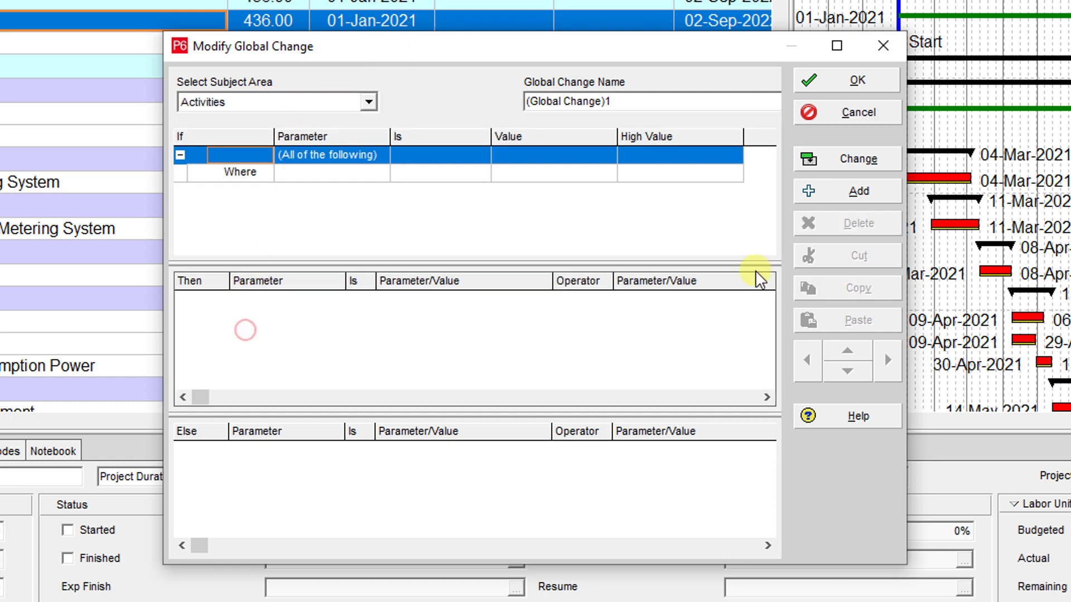
pyautogui.click(875, 198)
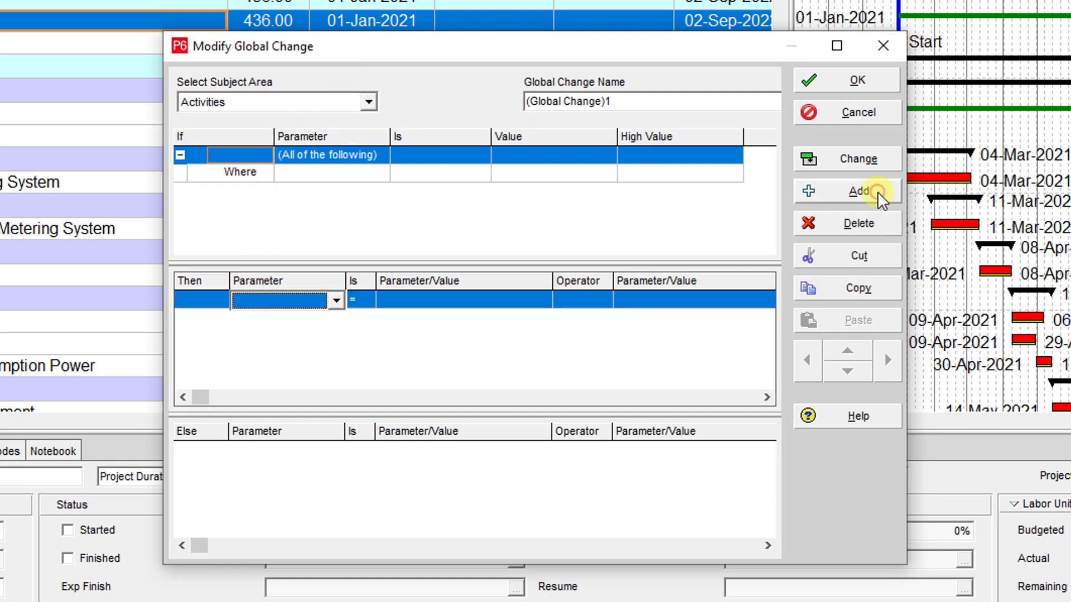
pyautogui.click(301, 307)
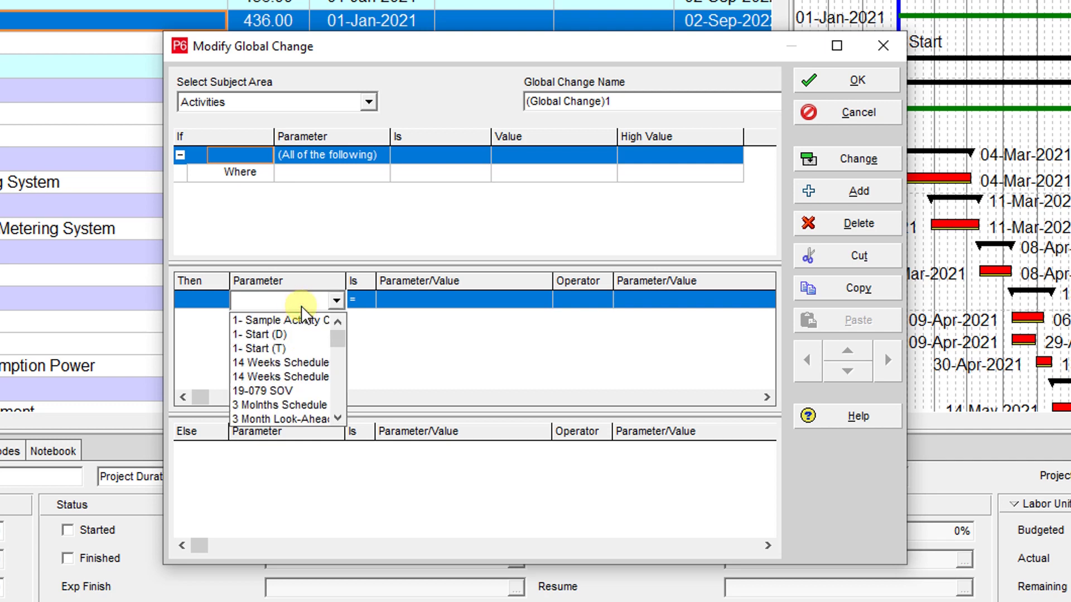
pyautogui.click(325, 334)
pyautogui.click(412, 301)
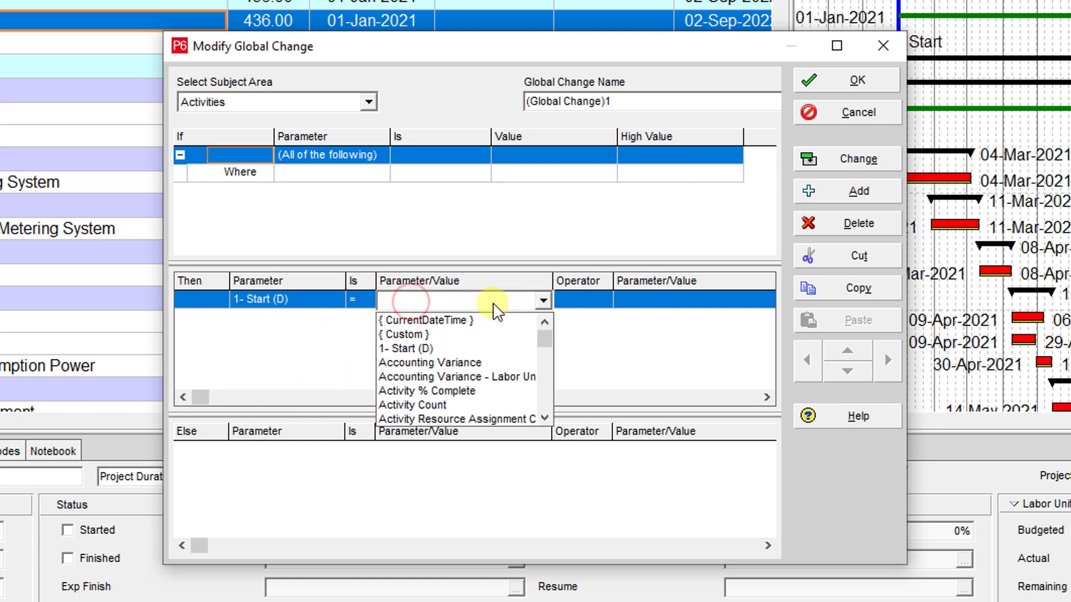
pyautogui.write('Start')
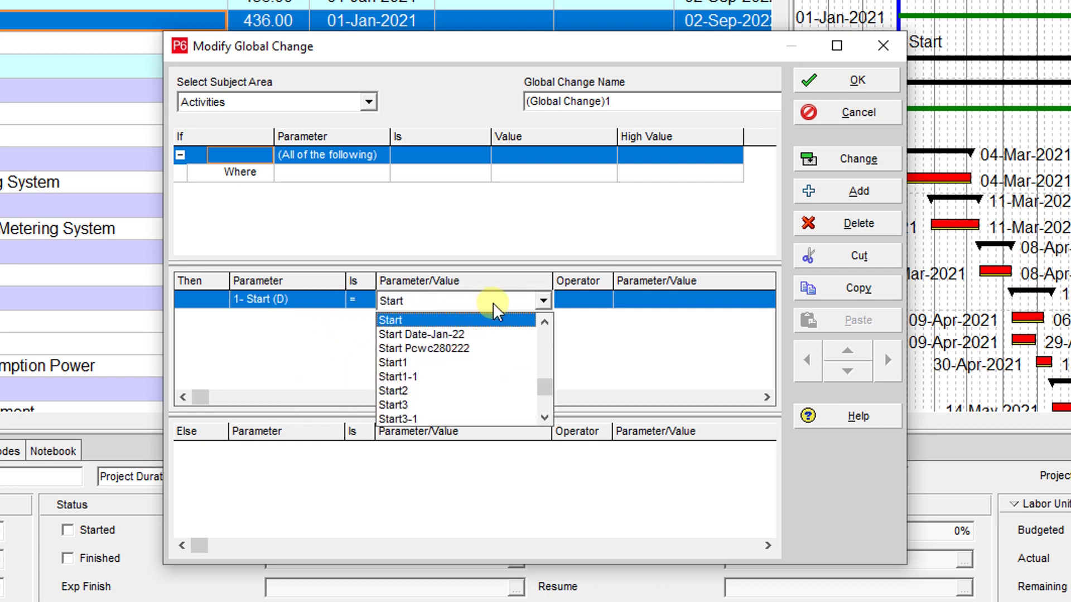
pyautogui.press('Return')
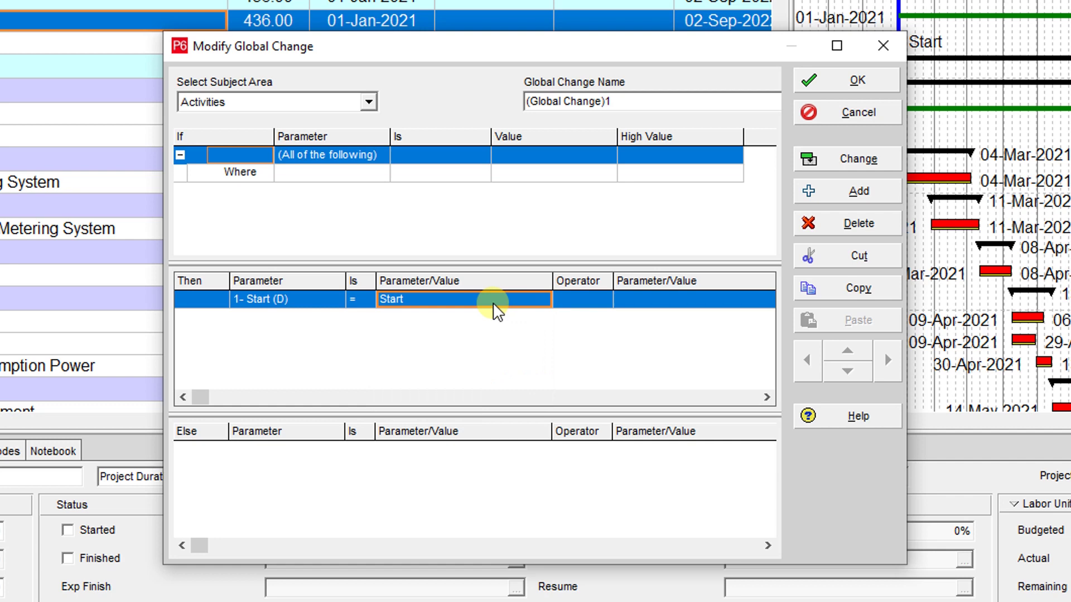
# Add a row setting 1- Start (T) to Start, then run the global change.
pyautogui.click(838, 187)
pyautogui.click(271, 323)
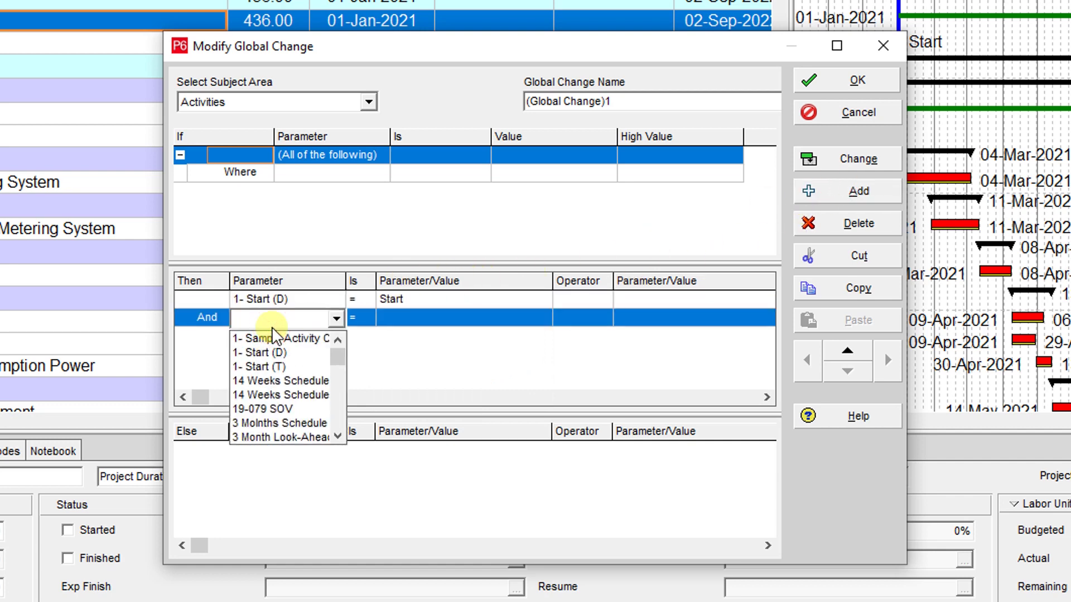
pyautogui.press('Down')
pyautogui.press('Down')
pyautogui.press('Down')
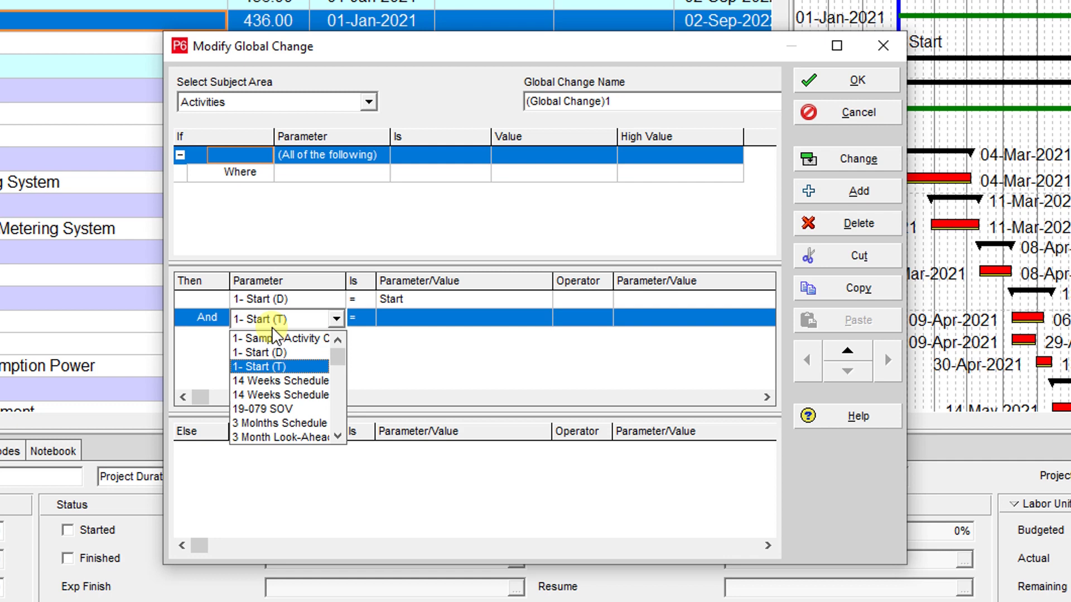
pyautogui.press('Return')
pyautogui.click(407, 313)
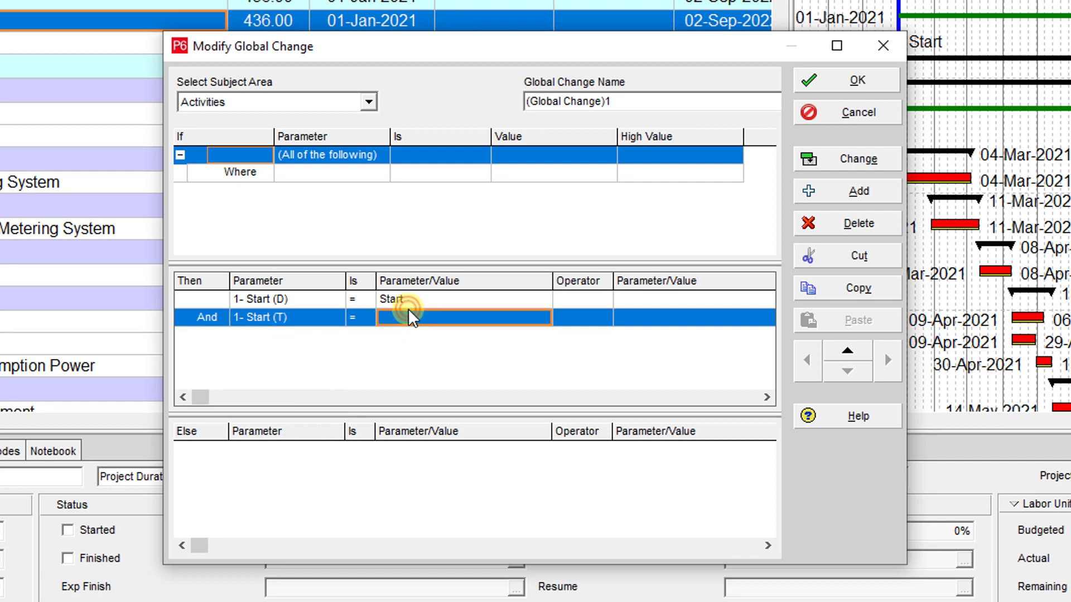
pyautogui.click(408, 313)
pyautogui.write('str')
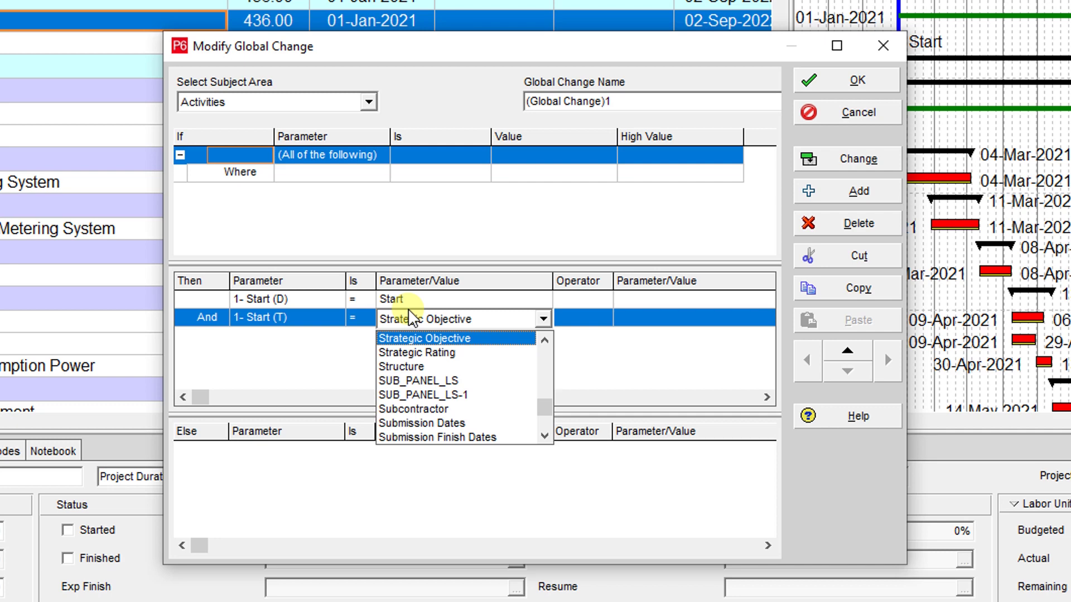
pyautogui.write('start')
pyautogui.press('Return')
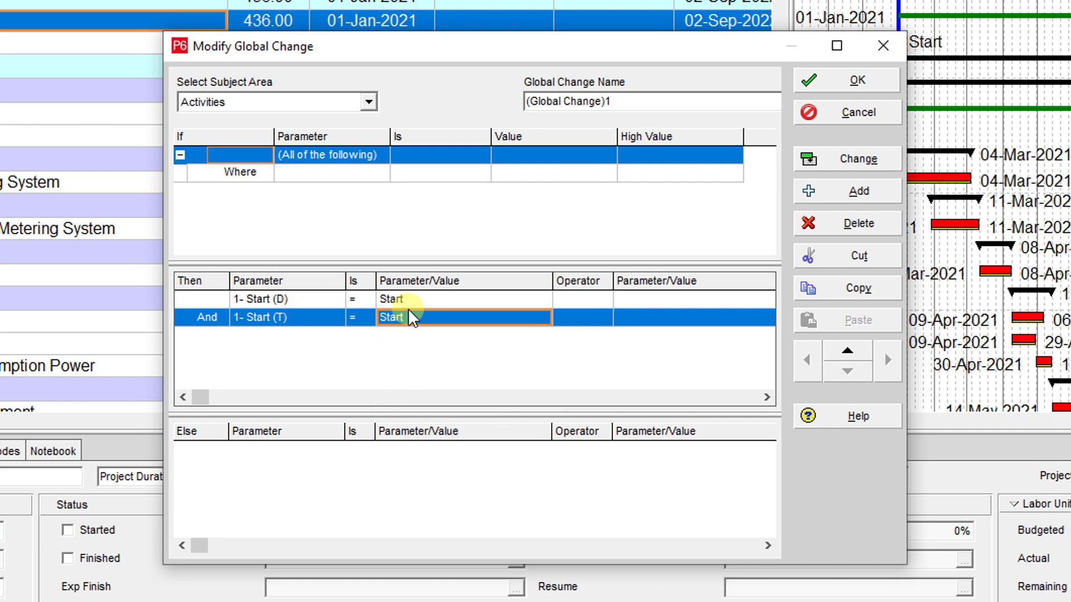
pyautogui.click(473, 348)
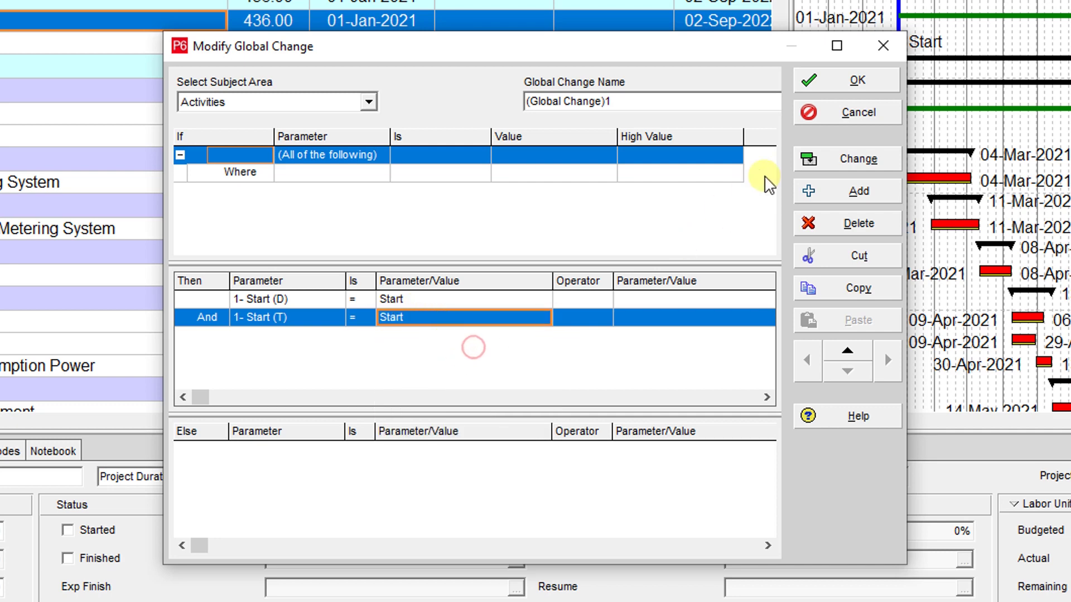
pyautogui.click(838, 161)
# Confirm the run, commit the new Start dates without saving the log file.
pyautogui.click(495, 335)
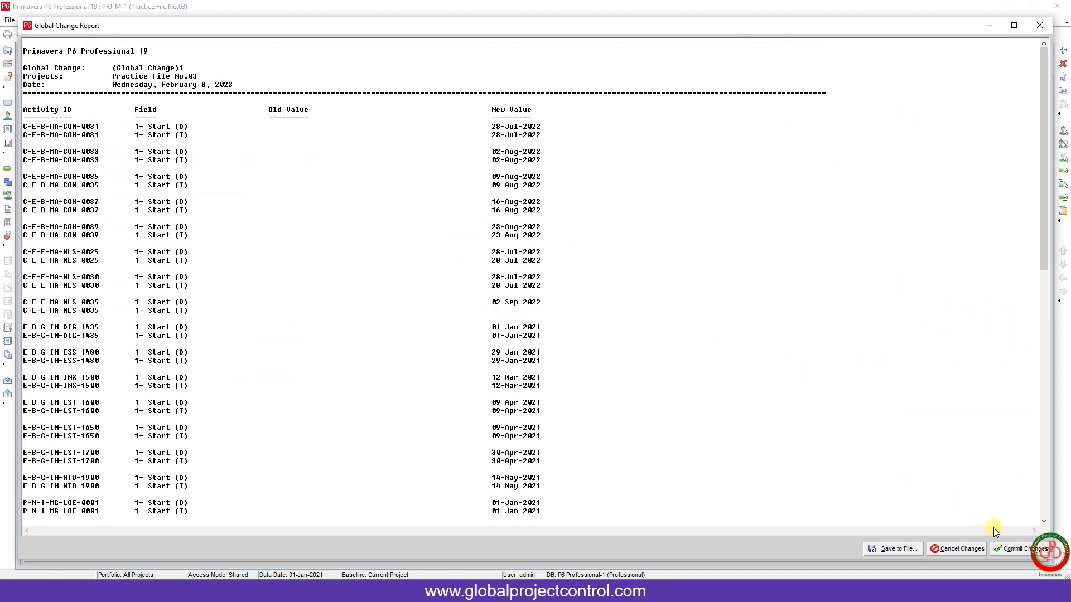
pyautogui.click(1017, 549)
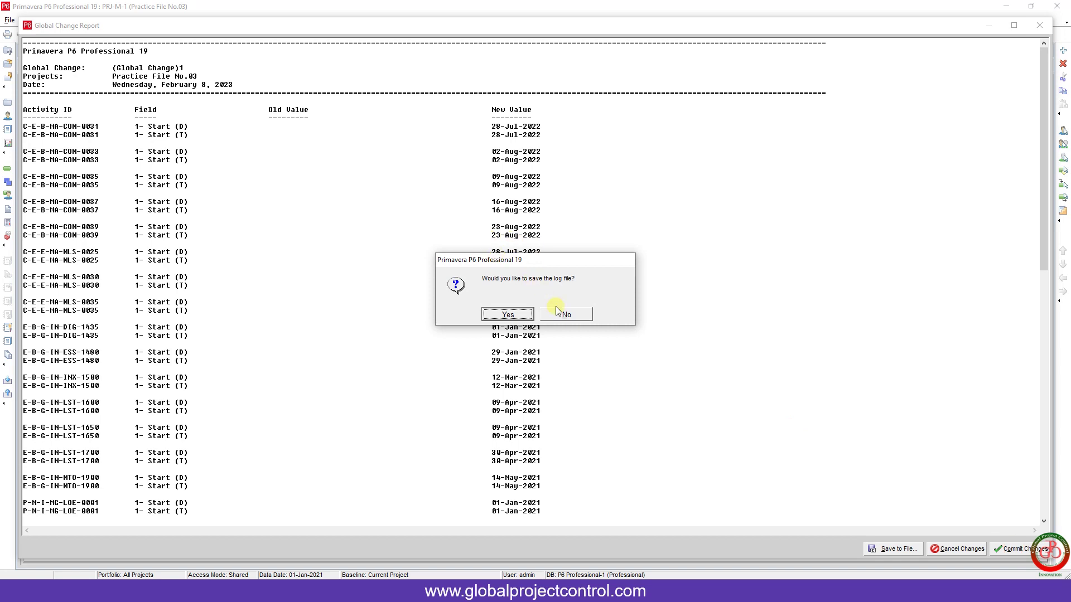
pyautogui.click(564, 315)
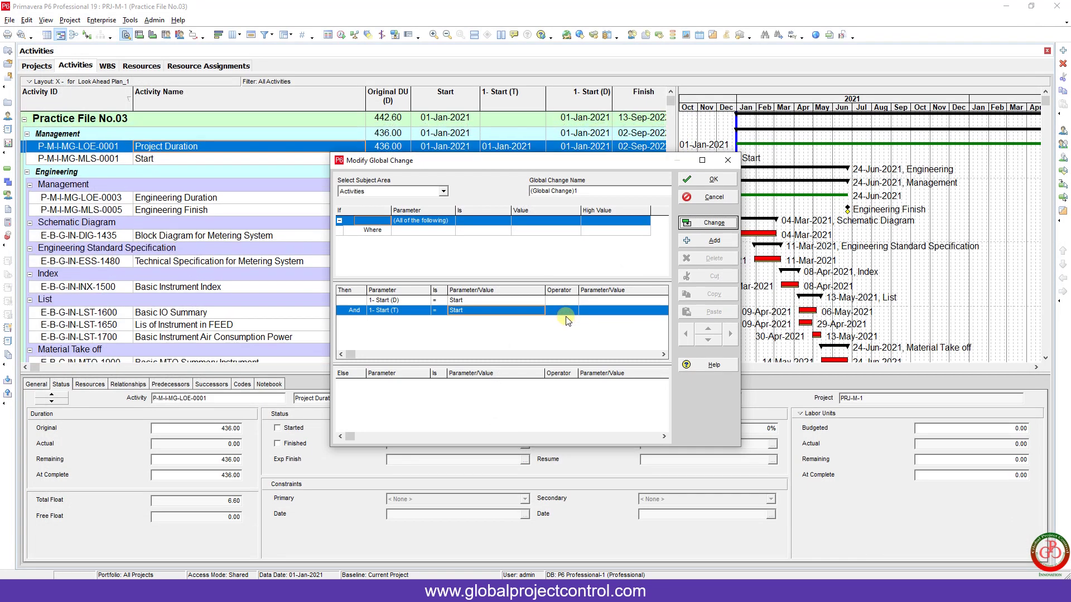
pyautogui.click(705, 180)
# Close the global change windows and append '/' to the Start milestone's 1- Start (T) text.
pyautogui.click(669, 197)
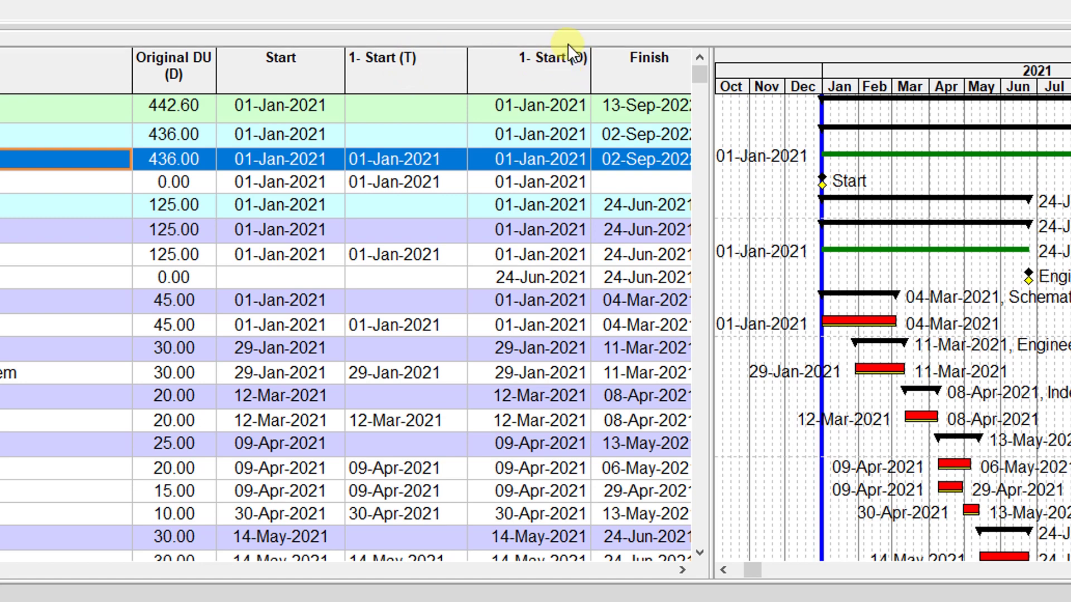
pyautogui.click(444, 157)
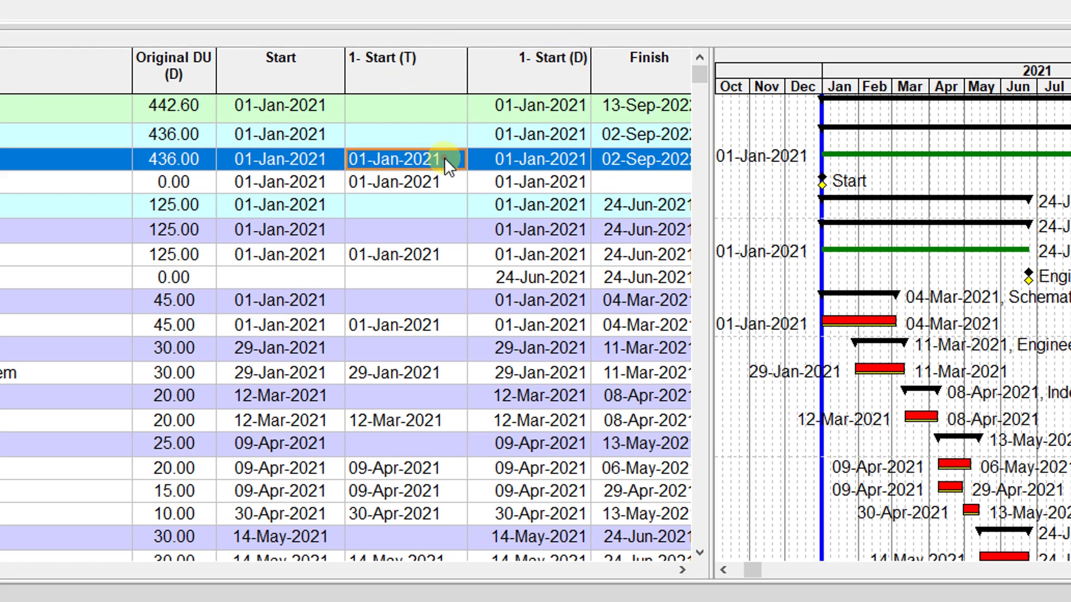
pyautogui.click(444, 158)
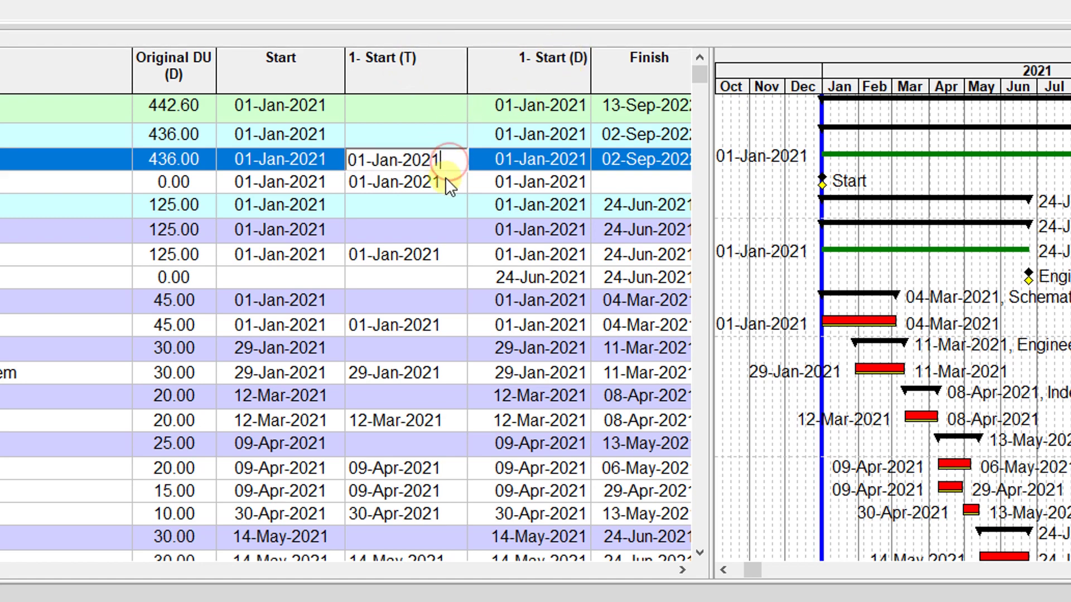
pyautogui.click(447, 180)
pyautogui.click(446, 179)
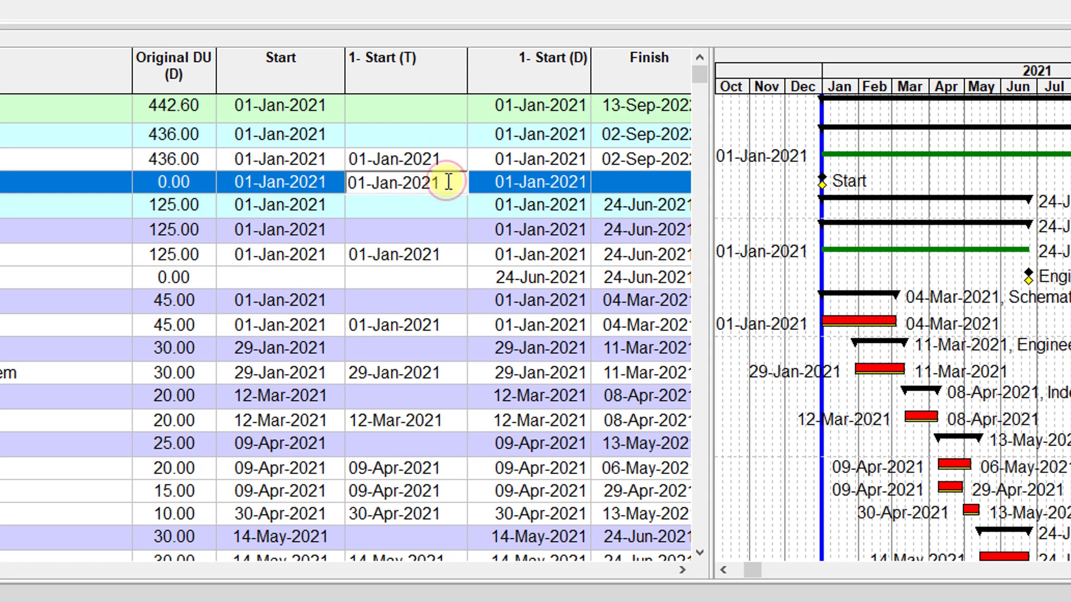
pyautogui.write('//')
pyautogui.press('Return')
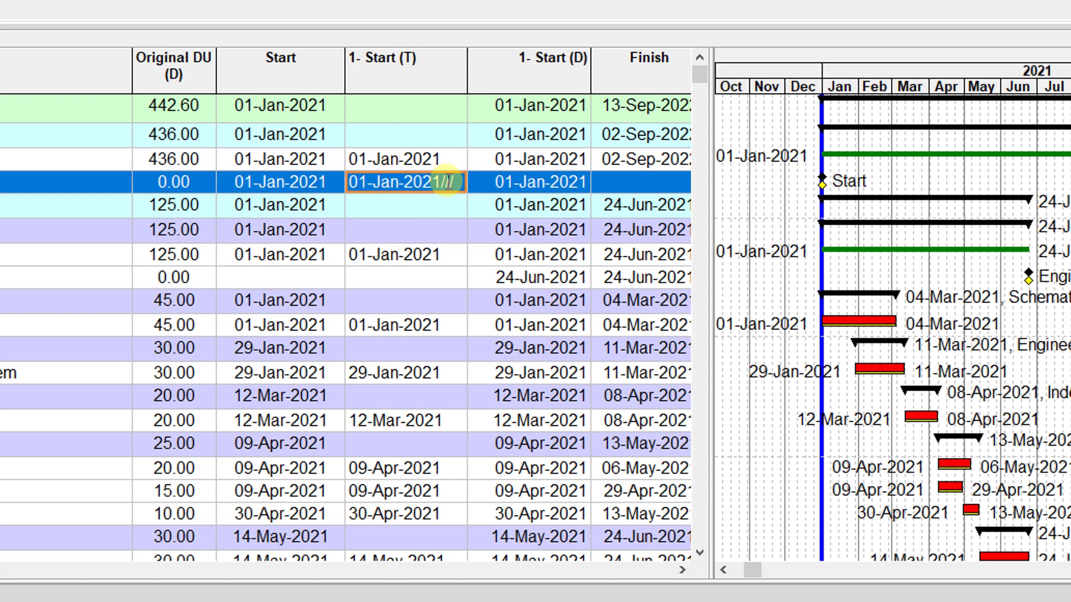
# Open the date picker for the Start milestone's 1- Start (D) date.
pyautogui.click(569, 185)
pyautogui.click(574, 185)
pyautogui.click(579, 185)
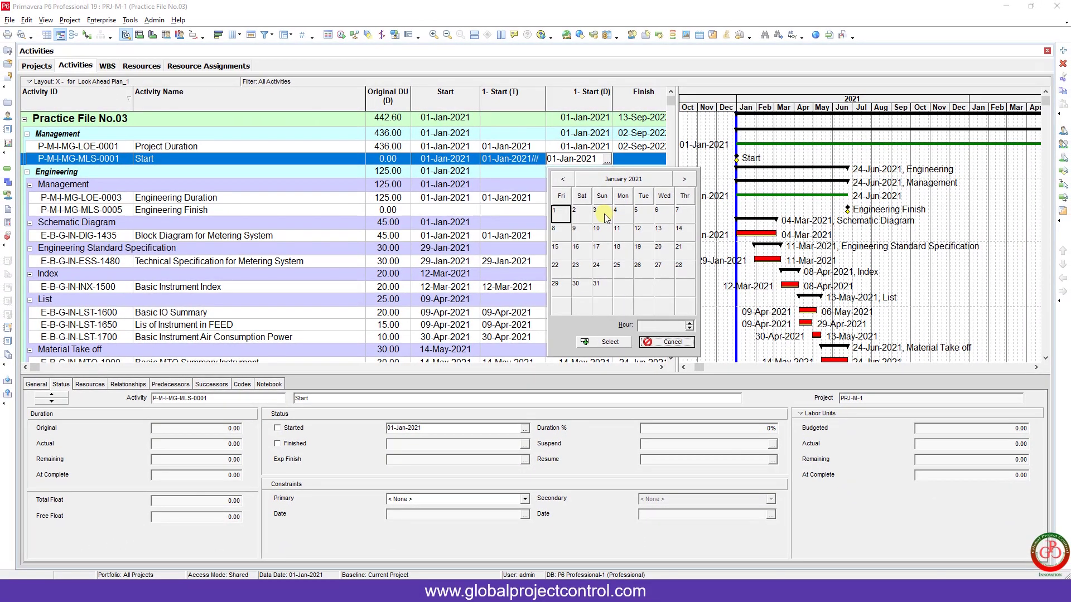
# Via Customize Activity Details, add the User Defined Fields tab and display it.
pyautogui.click(664, 342)
pyautogui.rightClick(307, 382)
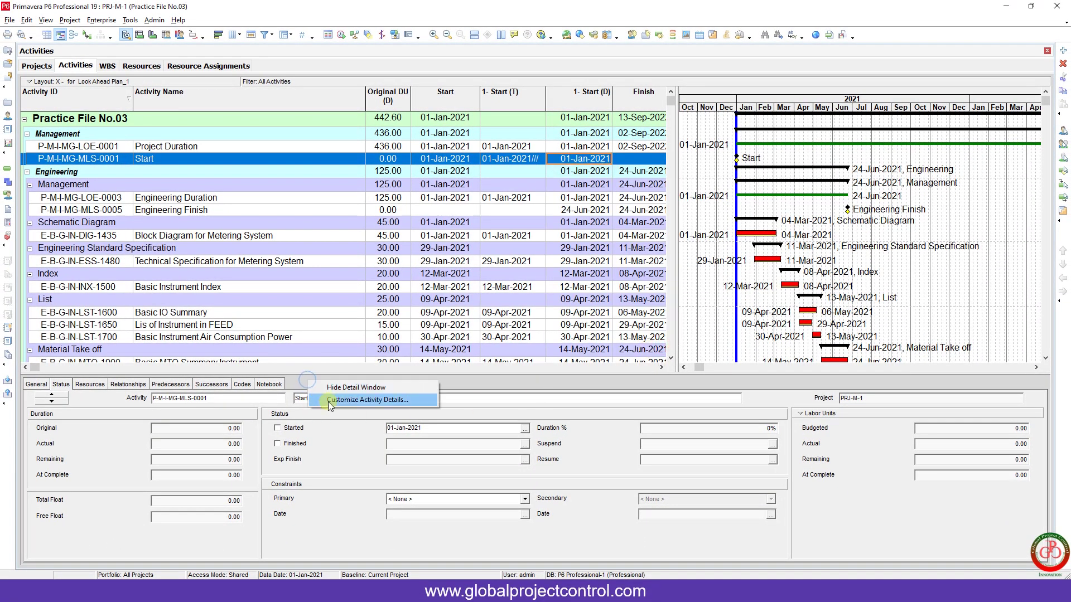
pyautogui.click(371, 401)
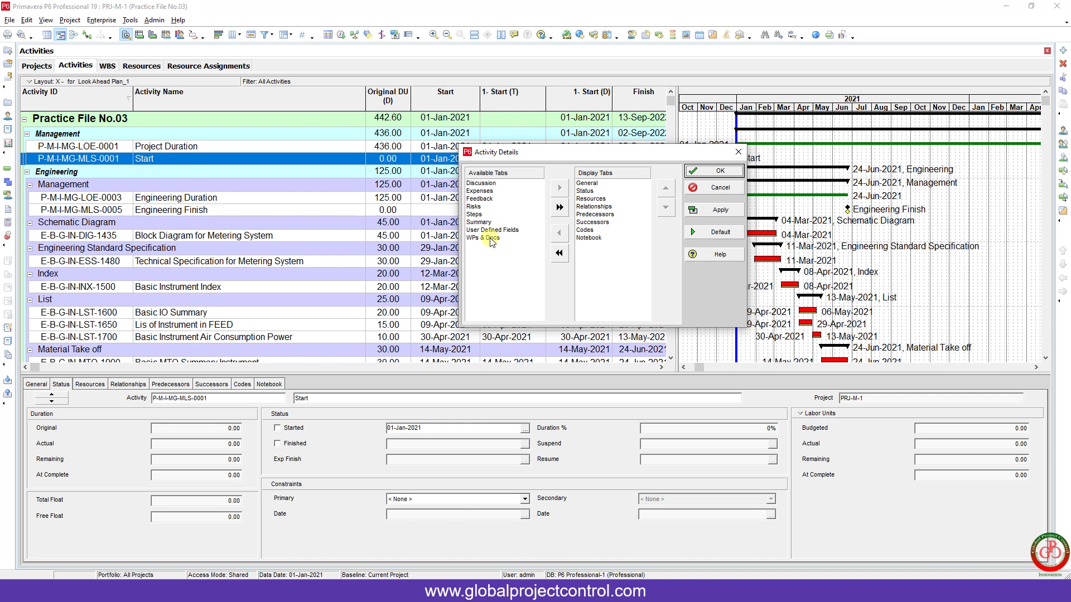
pyautogui.doubleClick(493, 231)
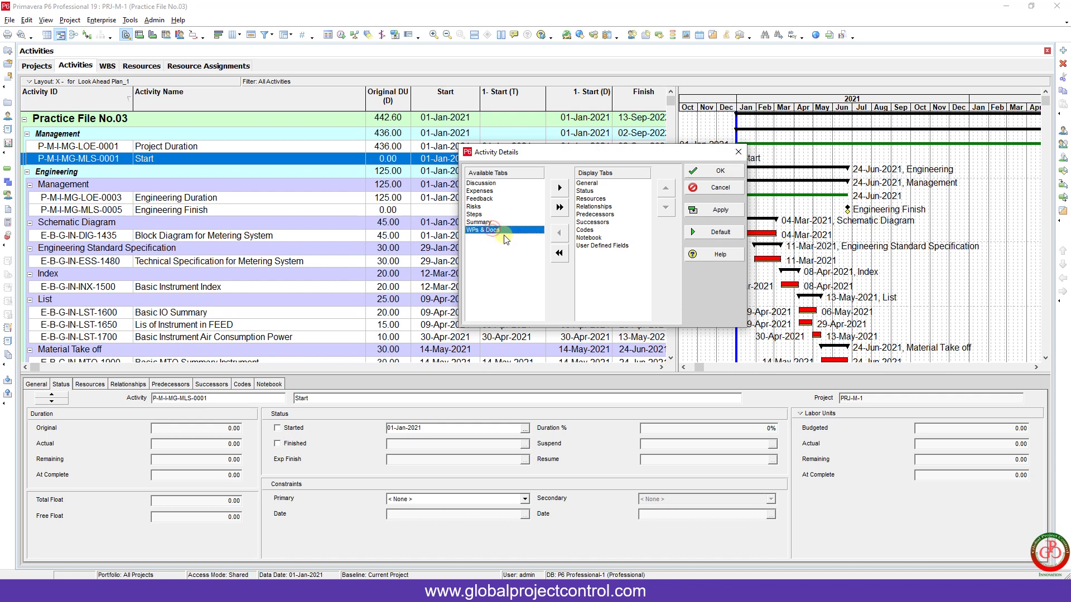
pyautogui.click(720, 211)
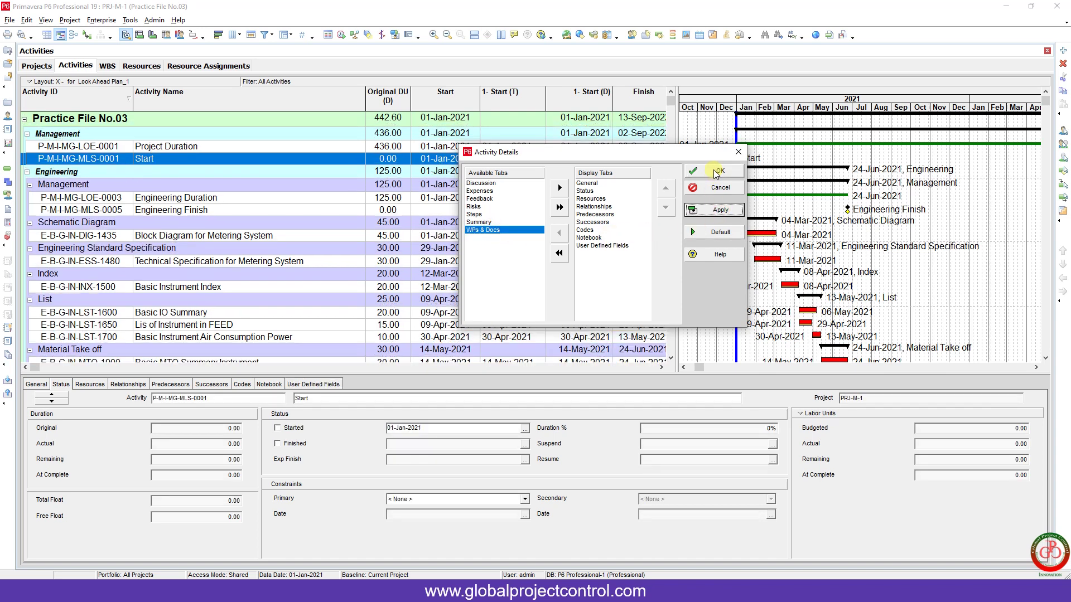
pyautogui.click(714, 170)
pyautogui.click(305, 385)
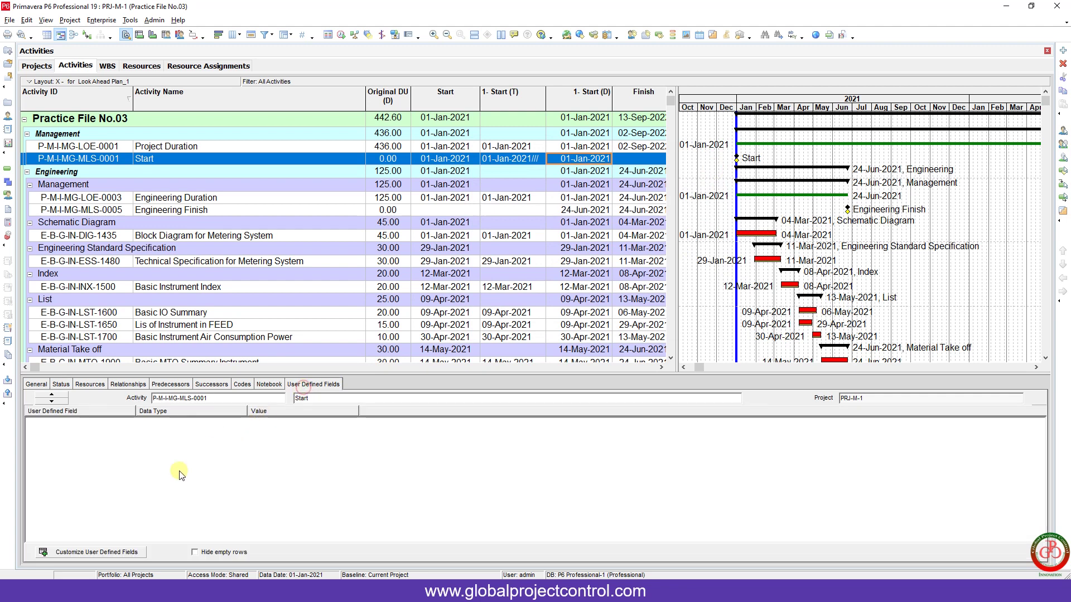
pyautogui.click(115, 555)
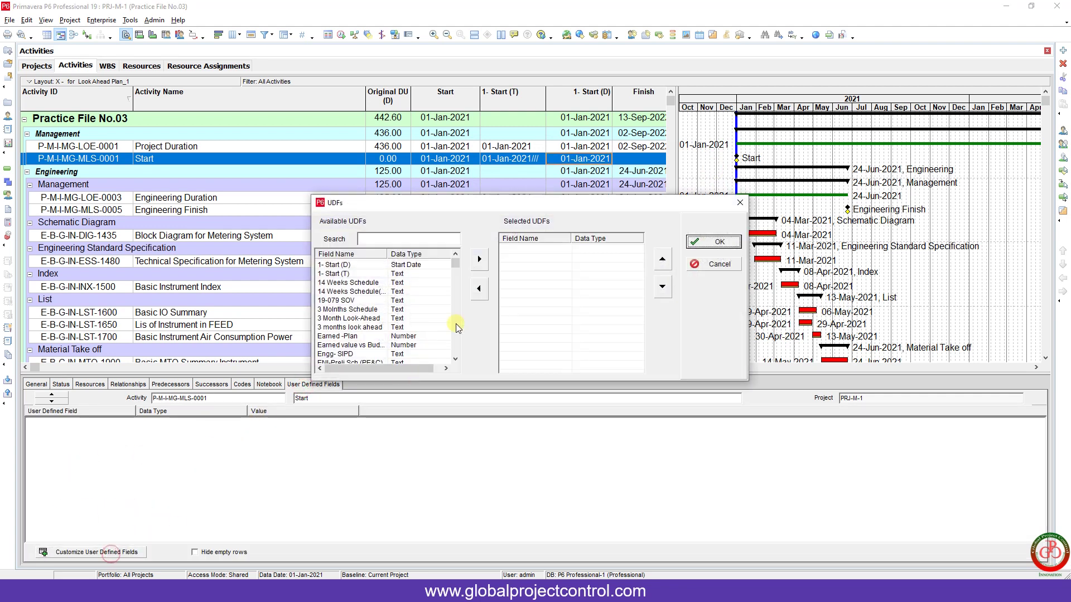
pyautogui.click(381, 266)
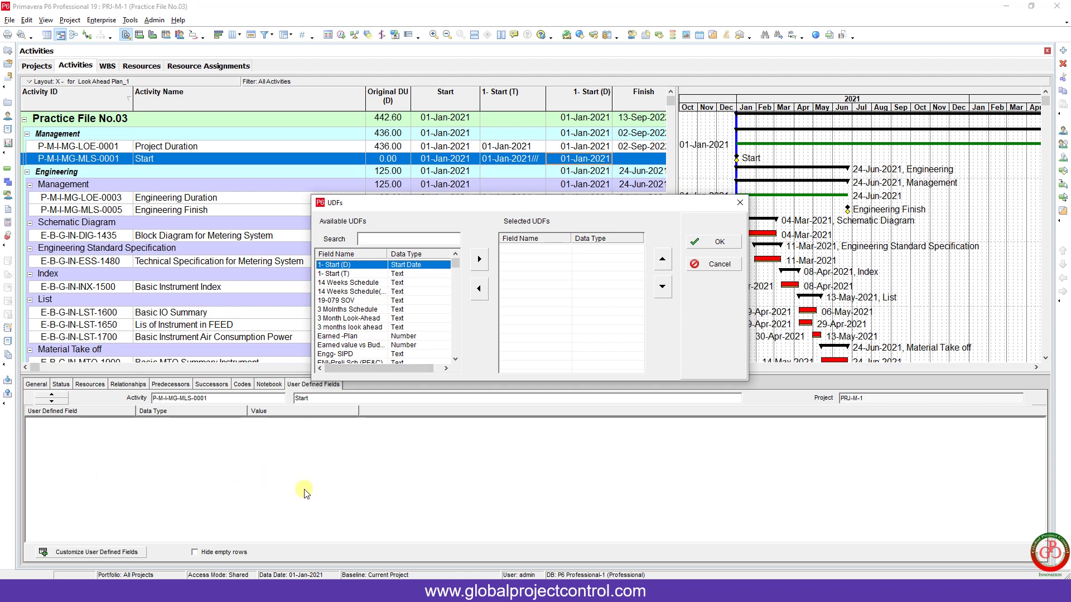
pyautogui.click(710, 269)
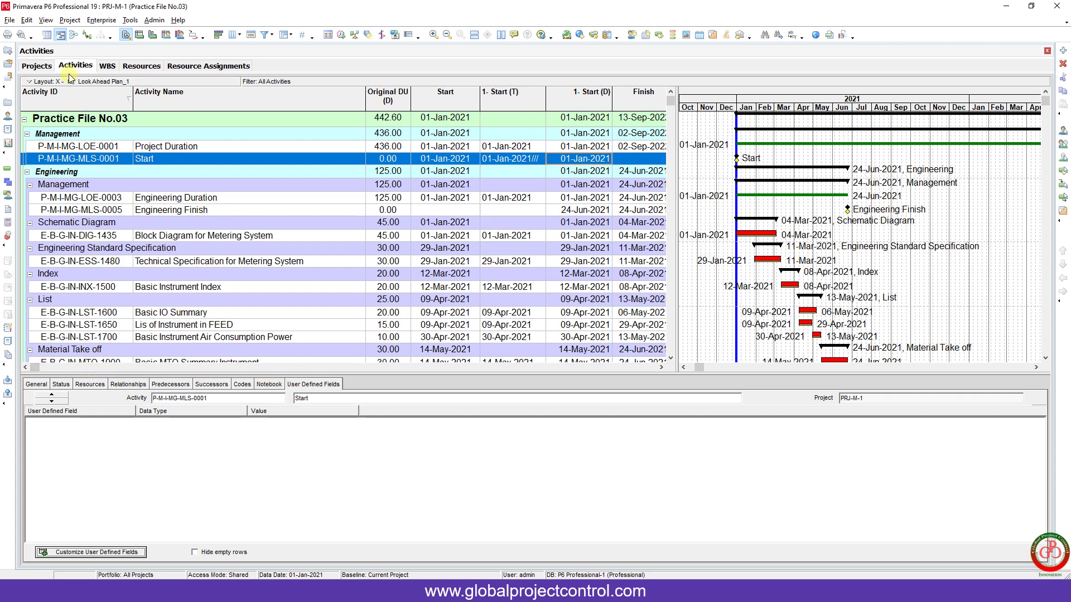
# Browse the WBS and Resources views, view resource UDFs without changes, then return to Activities.
pyautogui.click(107, 65)
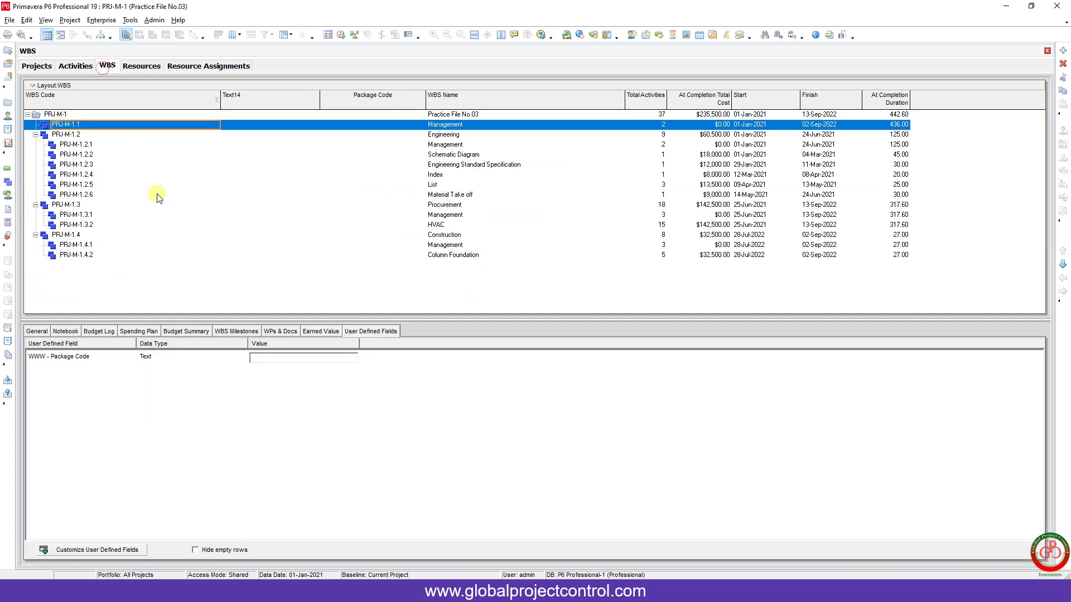
pyautogui.click(141, 65)
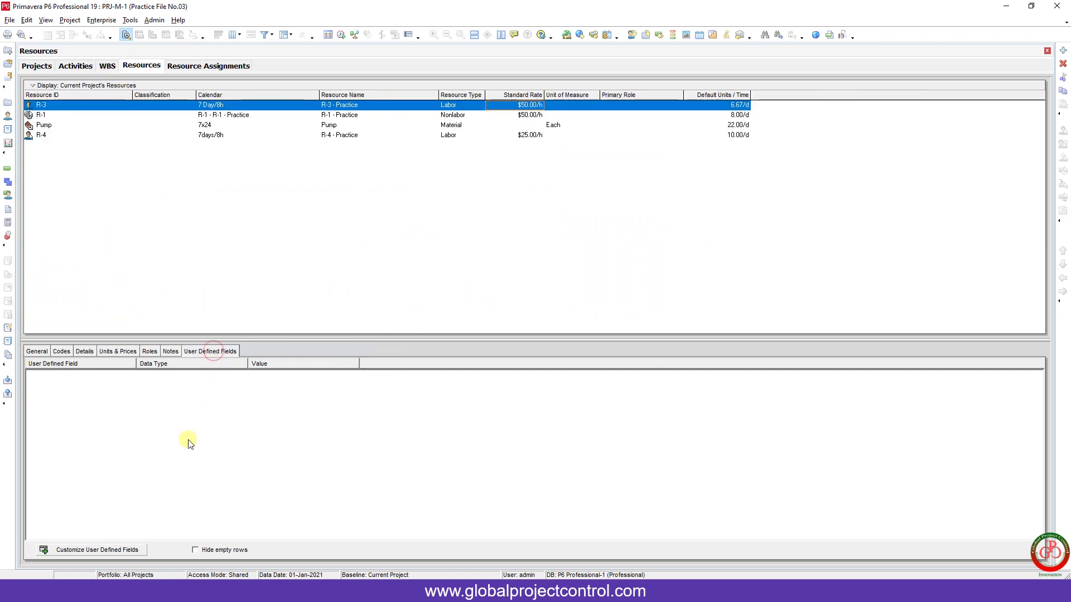
pyautogui.click(109, 551)
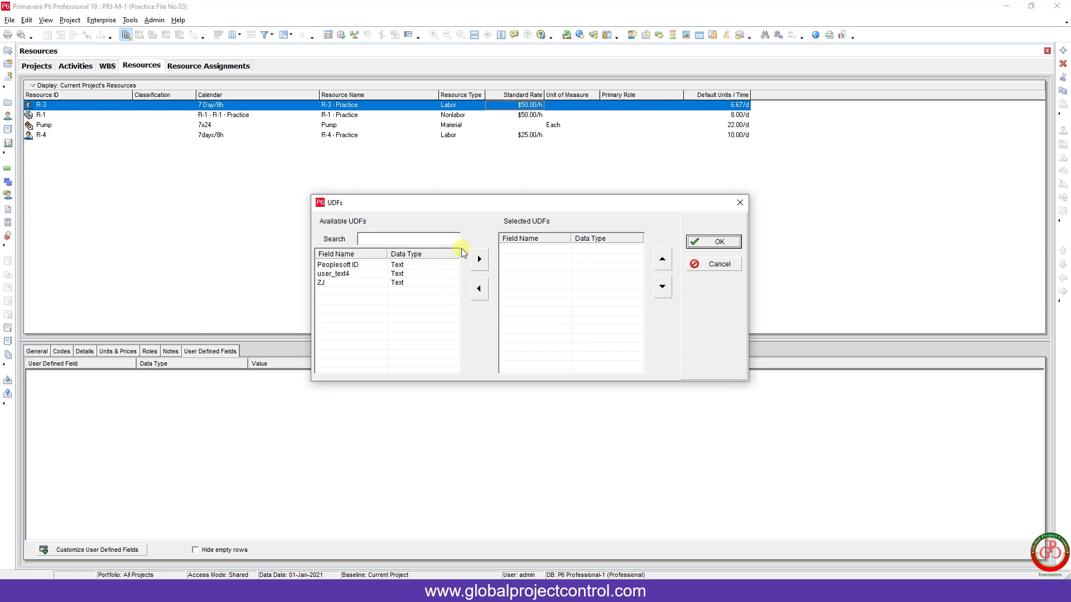
pyautogui.click(710, 266)
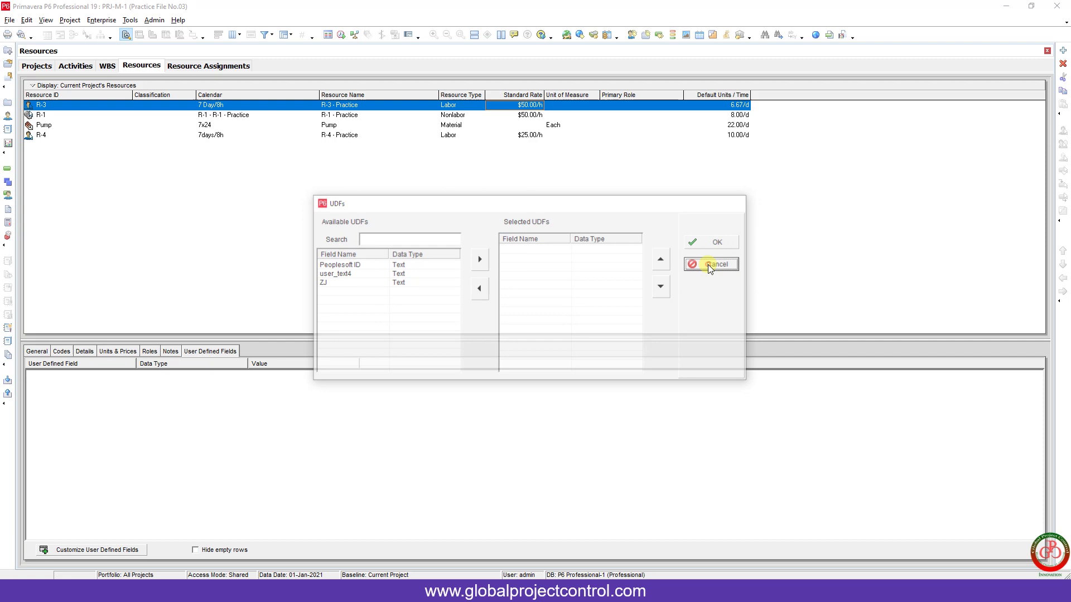
pyautogui.click(7, 169)
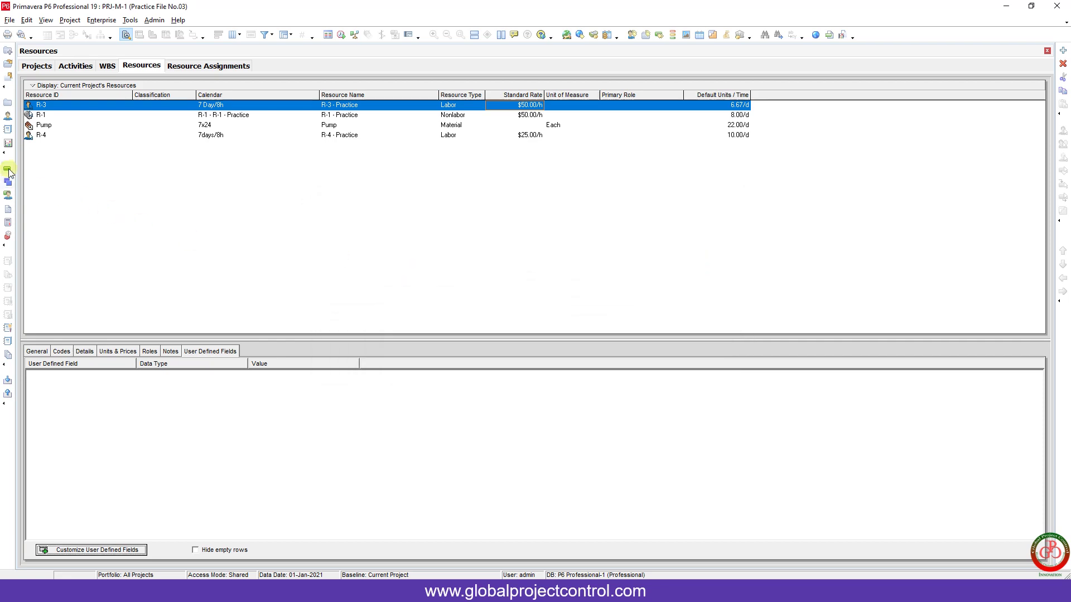